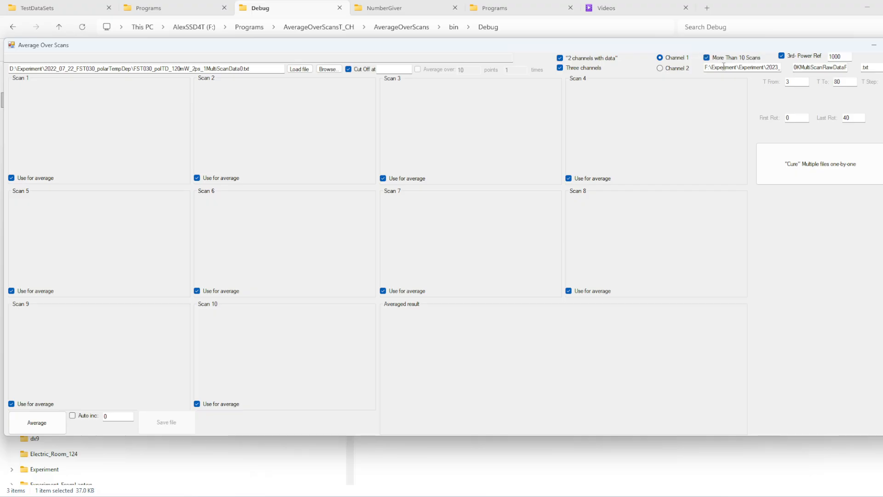
# Step: Examine the batch file path, name suffix and extension fields together with the temperature and rotation range fields
pyautogui.moveTo(704, 69); pyautogui.dragTo(800, 64)
pyautogui.hotkey('ctrl', 'c')
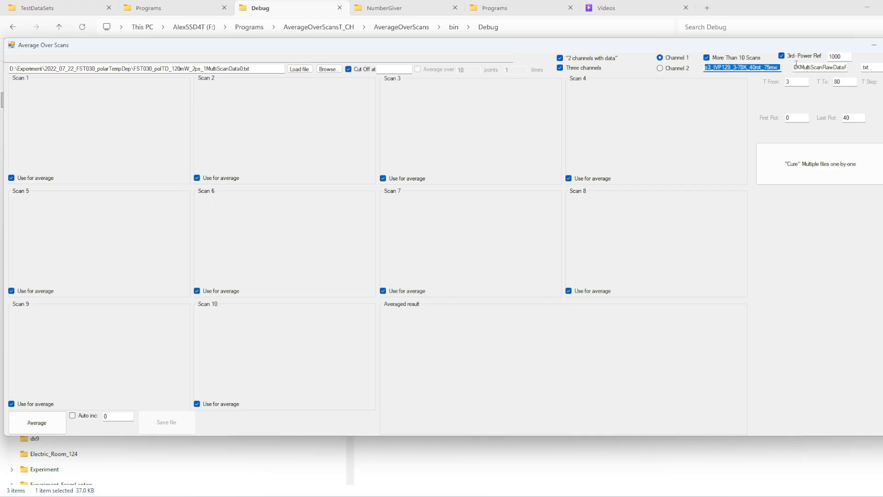
pyautogui.press('Tab')
pyautogui.press('Tab')
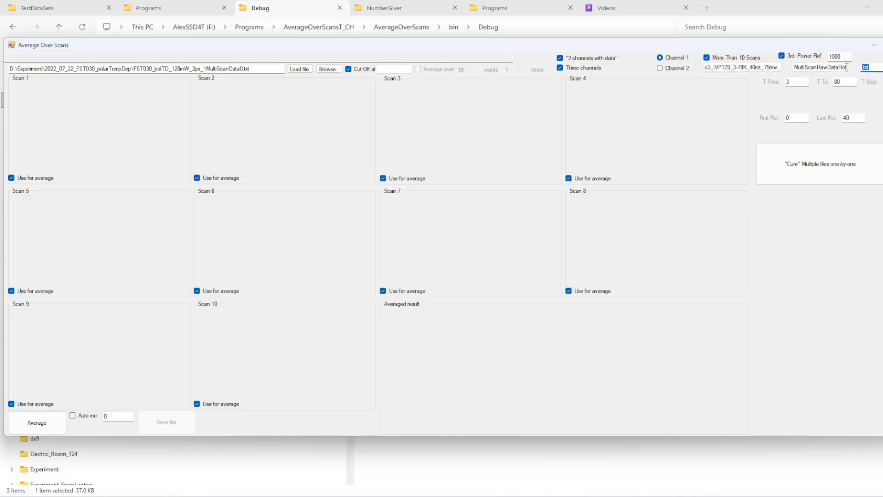
pyautogui.moveTo(847, 68); pyautogui.dragTo(772, 82)
pyautogui.moveTo(843, 83); pyautogui.dragTo(825, 83)
pyautogui.moveTo(882, 81); pyautogui.dragTo(875, 76)
pyautogui.moveTo(853, 118); pyautogui.dragTo(786, 118)
pyautogui.moveTo(862, 116); pyautogui.dragTo(838, 115)
pyautogui.moveTo(853, 83); pyautogui.dragTo(804, 82)
pyautogui.click(806, 69)
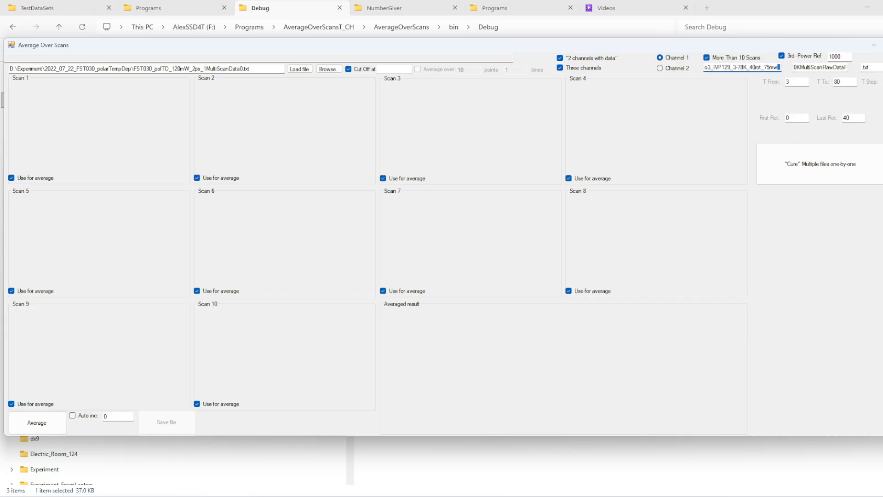
# Step: Review how the file name parts combine with the T From, T To, First Rot and Last Rot values
pyautogui.moveTo(794, 67); pyautogui.dragTo(873, 68)
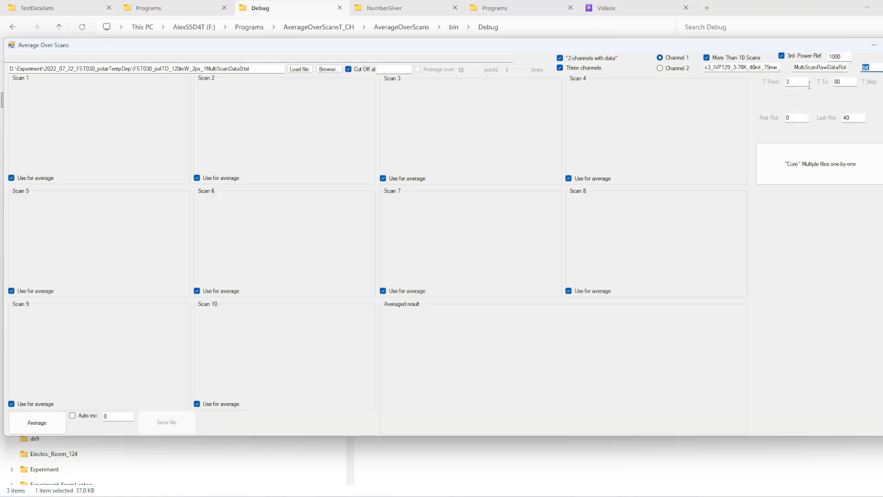
pyautogui.click(740, 69)
pyautogui.click(823, 67)
pyautogui.moveTo(818, 67); pyautogui.dragTo(869, 62)
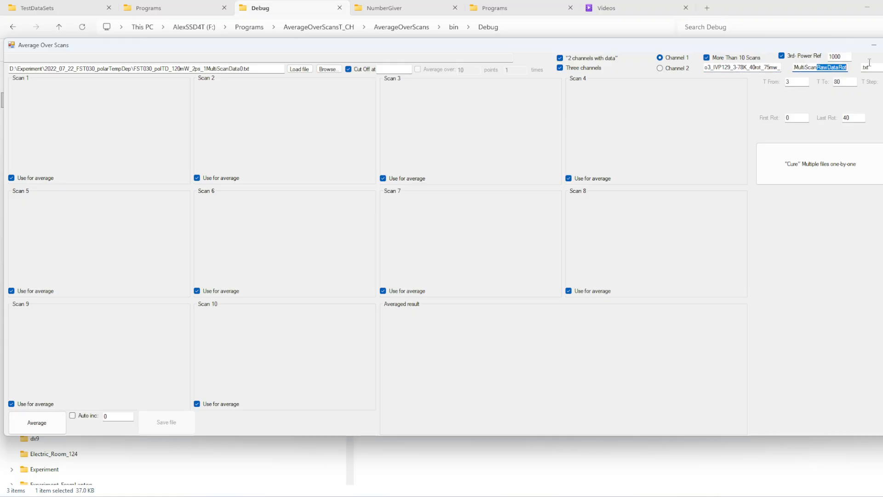
pyautogui.click(843, 69)
pyautogui.moveTo(791, 82); pyautogui.dragTo(748, 83)
pyautogui.moveTo(834, 82); pyautogui.dragTo(878, 86)
pyautogui.moveTo(789, 118); pyautogui.dragTo(757, 114)
pyautogui.moveTo(856, 117); pyautogui.dragTo(789, 108)
# Step: Recheck the batch file path prefix, the MultiScanRawDataRot name suffix and the .txt extension fields
pyautogui.click(763, 67)
pyautogui.moveTo(817, 68); pyautogui.dragTo(848, 68)
pyautogui.moveTo(780, 68); pyautogui.dragTo(597, 73)
pyautogui.hotkey('ctrl', 'v')
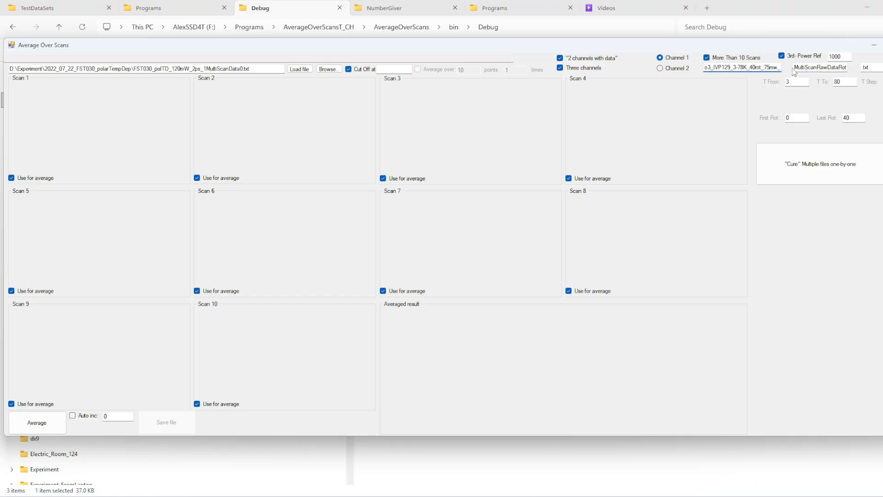
pyautogui.moveTo(798, 69)
pyautogui.mouseDown()
pyautogui.moveTo(860, 68)
pyautogui.moveTo(791, 68)
pyautogui.mouseUp()
pyautogui.click(847, 68)
pyautogui.click(843, 68)
pyautogui.click(820, 68)
pyautogui.click(871, 68)
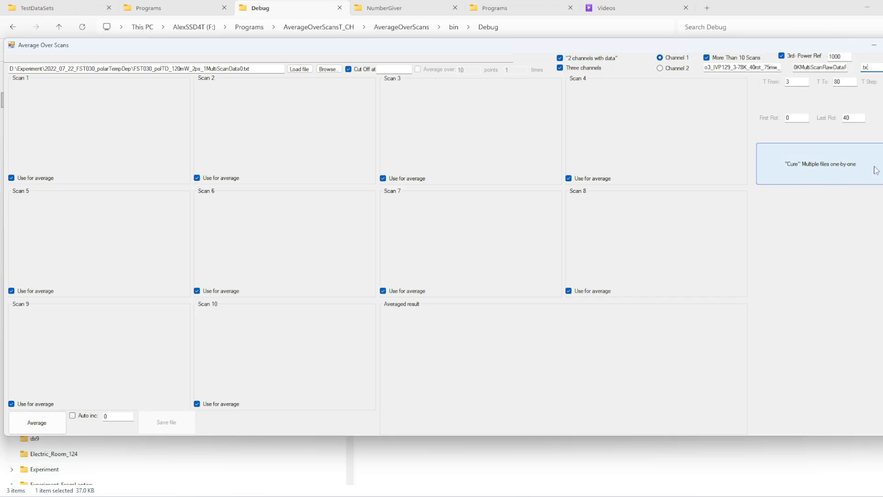
pyautogui.moveTo(874, 67); pyautogui.dragTo(814, 60)
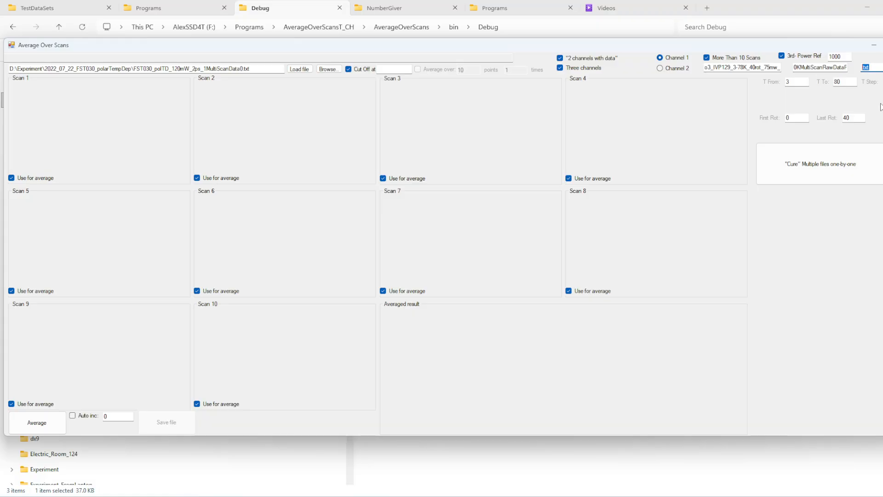
pyautogui.click(860, 71)
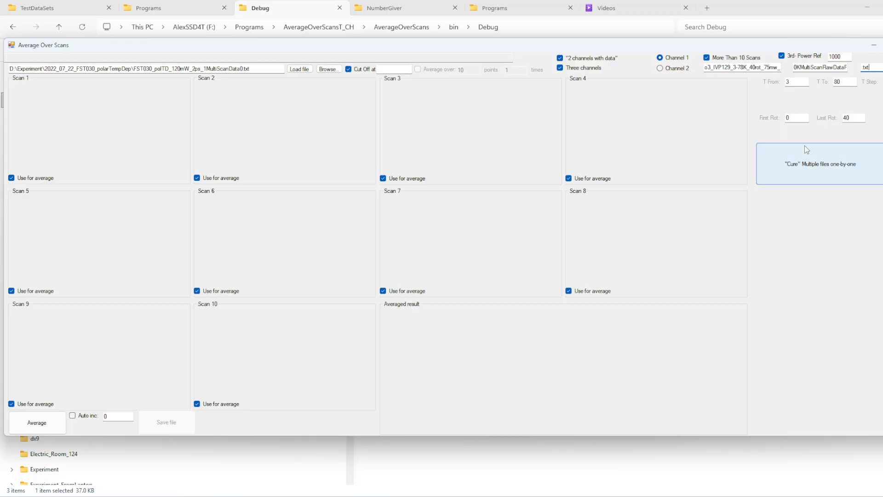
# Step: Browse for an input scan file in the TestDataSets folder 2022_07_22_FST030_polarPowDep1
pyautogui.click(317, 69)
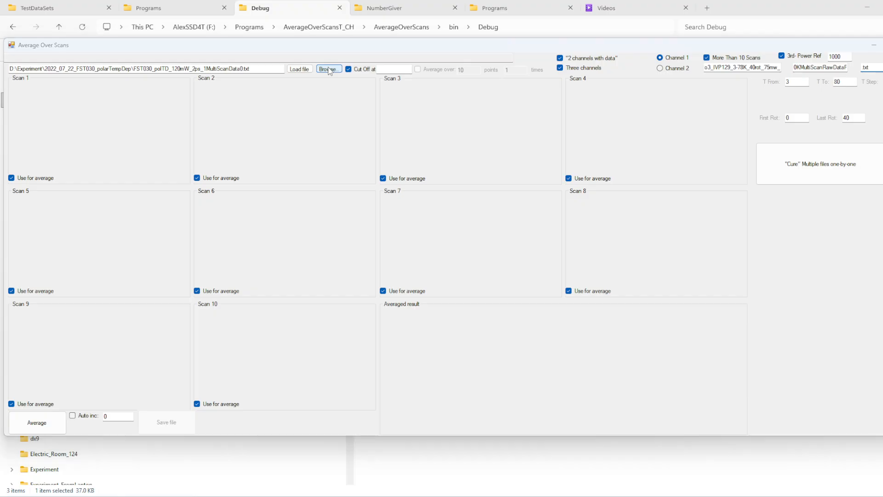
pyautogui.scroll(4, 78, 207)
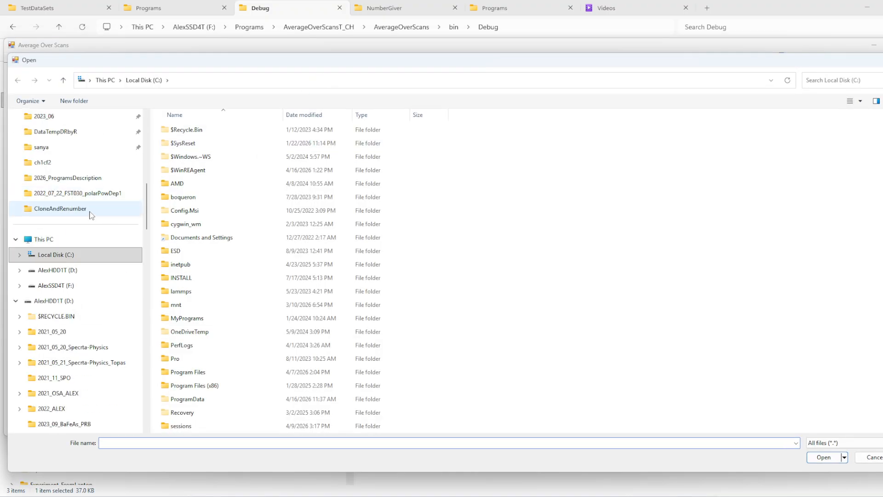
pyautogui.click(89, 210)
pyautogui.click(265, 85)
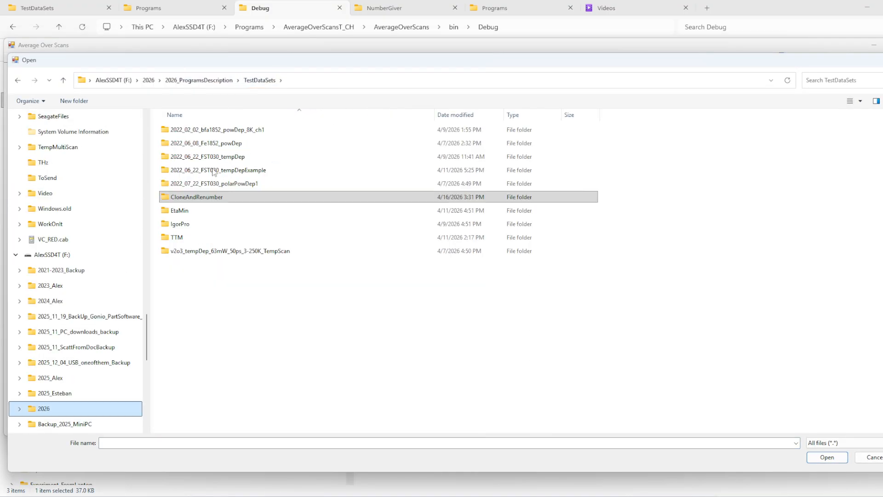
pyautogui.click(243, 189)
pyautogui.doubleClick(244, 189)
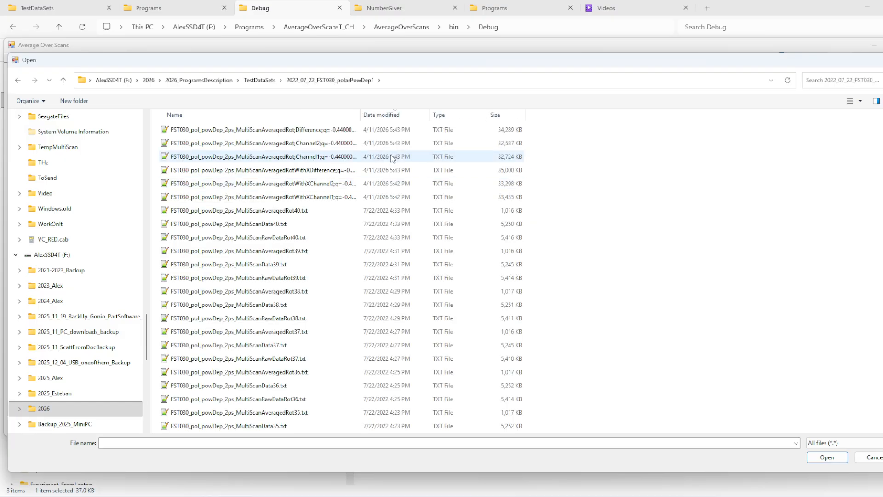
# Step: Examine the MultiScanRawDataRot, MultiScanData and MultiScanAveragedRot file types in the data folder
pyautogui.scroll(-8, 368, 276)
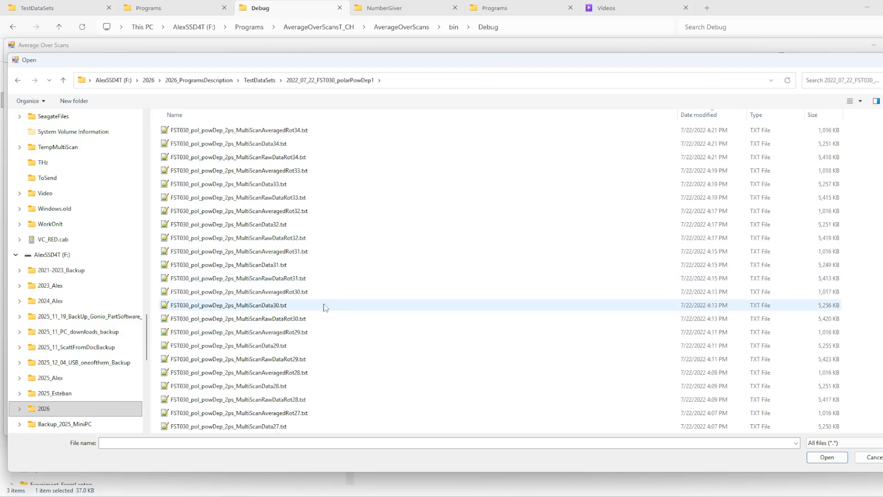
pyautogui.click(281, 319)
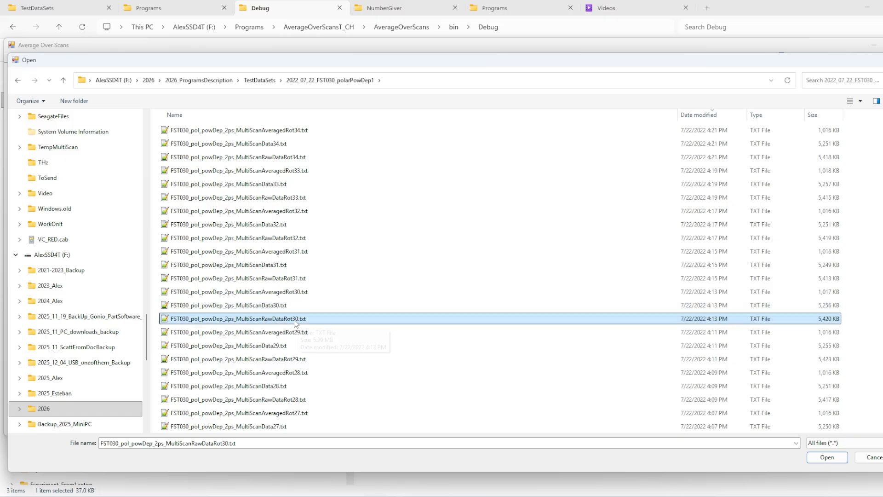
pyautogui.click(263, 306)
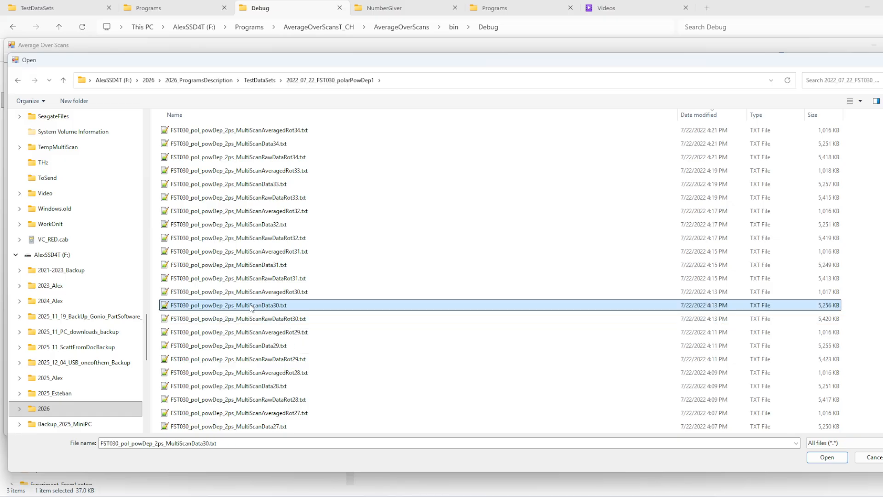
pyautogui.scroll(-16, 281, 307)
pyautogui.click(285, 293)
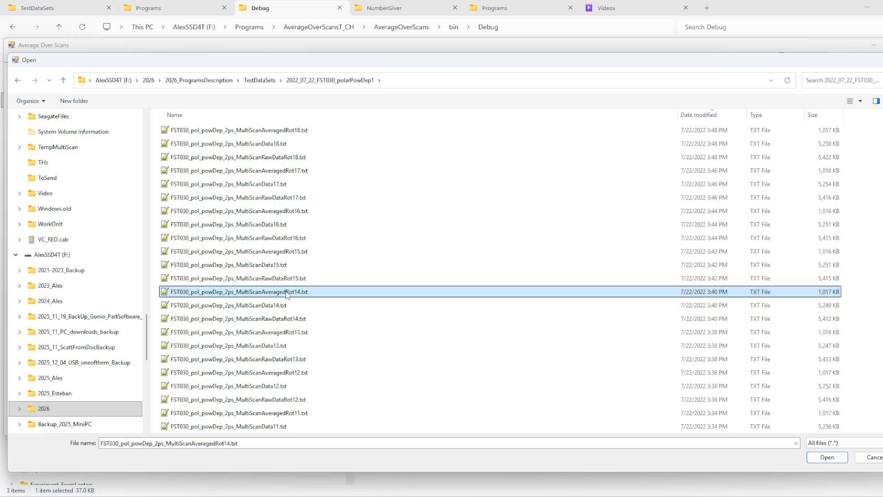
pyautogui.scroll(-2, 317, 341)
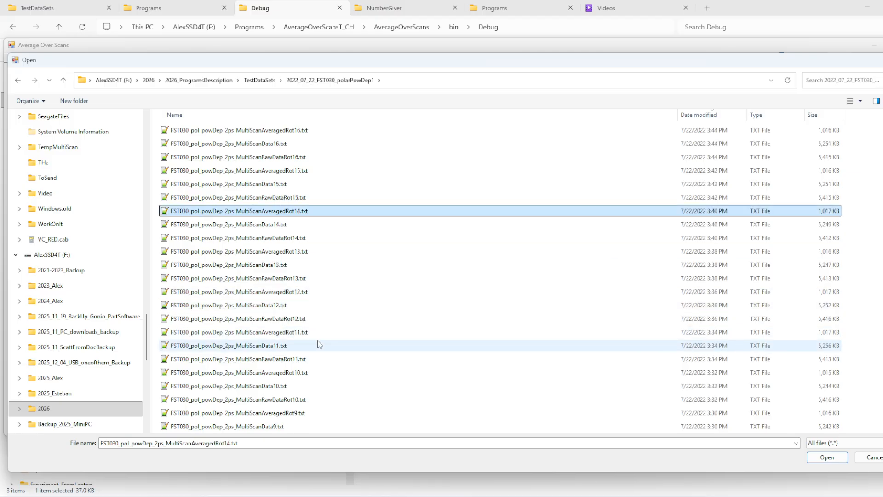
pyautogui.click(292, 361)
pyautogui.click(278, 374)
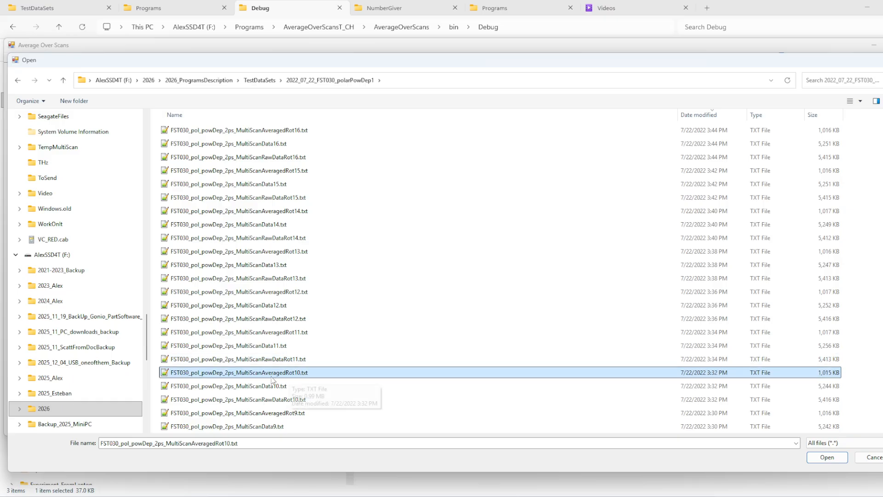
pyautogui.scroll(3, 297, 367)
pyautogui.click(304, 291)
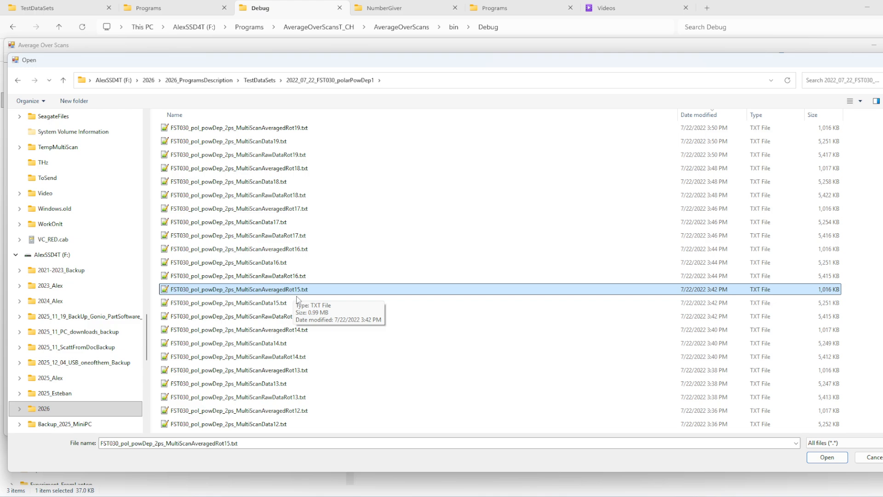
# Step: Choose FST030_pol_powDep_2ps_MultiScanData15.txt as the input scan file
pyautogui.click(297, 302)
pyautogui.click(815, 458)
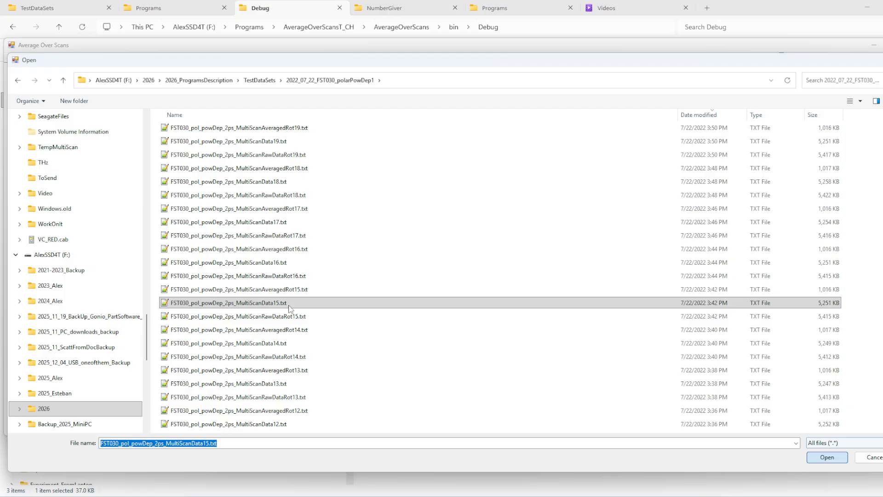
pyautogui.doubleClick(275, 304)
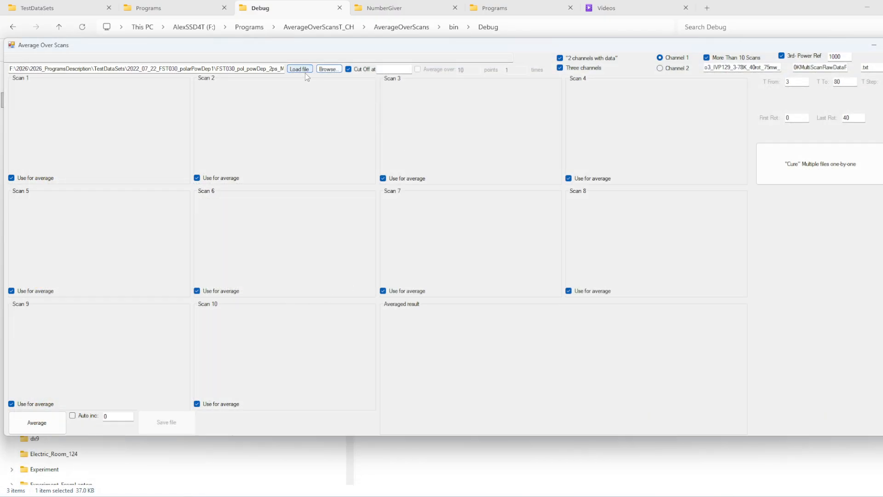
# Step: Disable the Three channels option while keeping "2 channels with data" enabled
pyautogui.click(563, 68)
pyautogui.click(561, 59)
pyautogui.click(561, 68)
pyautogui.click(560, 59)
pyautogui.click(563, 69)
# Step: Switch to OriginPro and start an ASCII import into the Book2 worksheet in Folder2
pyautogui.moveTo(621, 494)
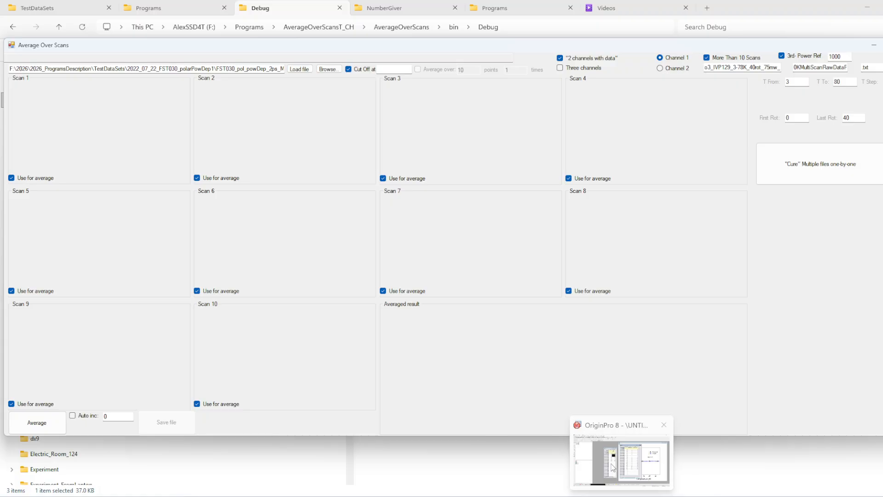
pyautogui.click(612, 468)
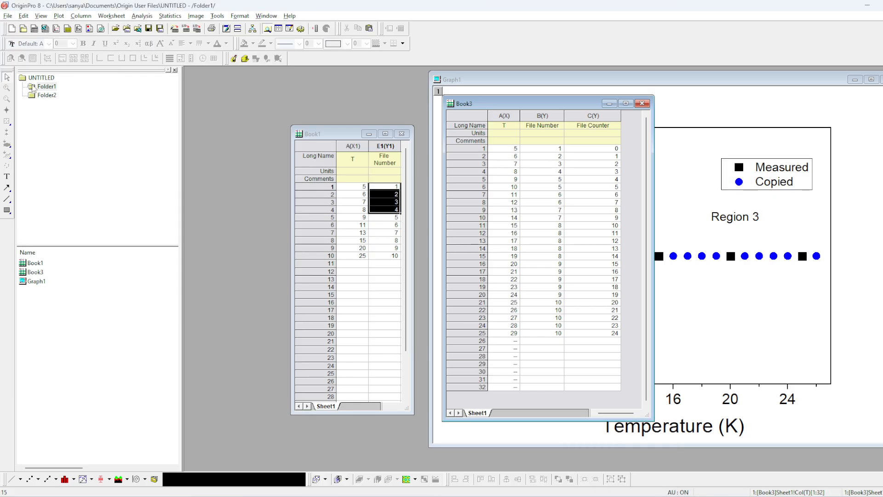
pyautogui.click(44, 95)
pyautogui.rightClick(207, 97)
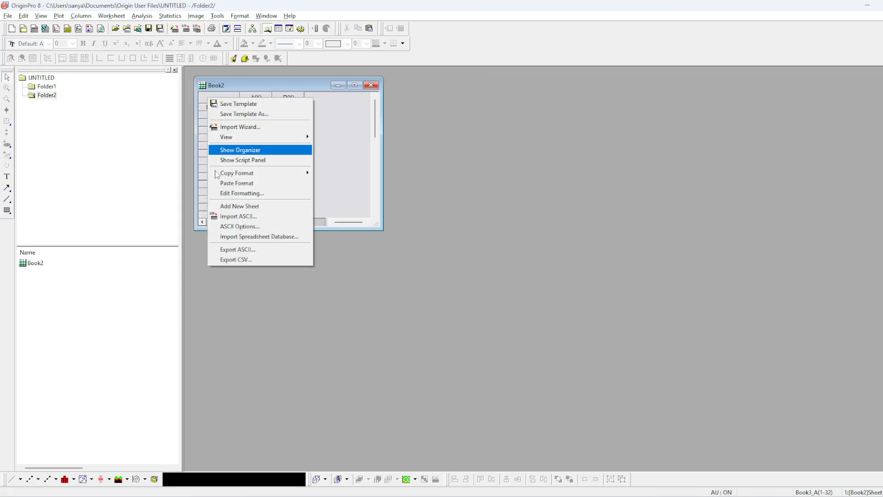
pyautogui.click(239, 215)
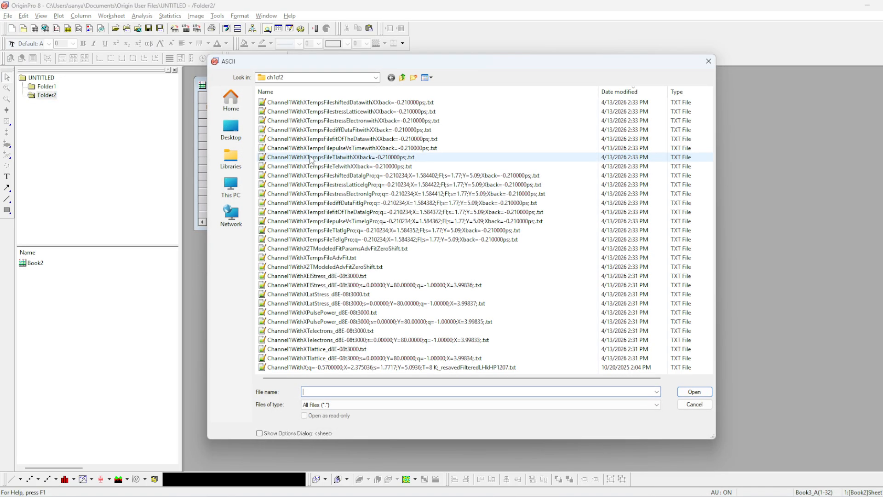
# Step: Locate the import folder 2026\2026_ProgramsDescription\TestDataSets\2022_07_22_FST030_polarPowDep1 on drive F:
pyautogui.click(230, 187)
pyautogui.doubleClick(503, 115)
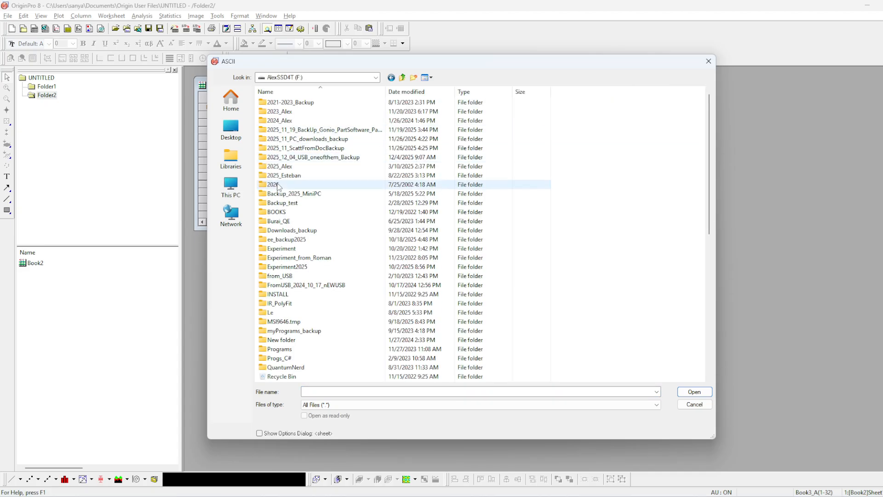
pyautogui.click(278, 186)
pyautogui.doubleClick(278, 184)
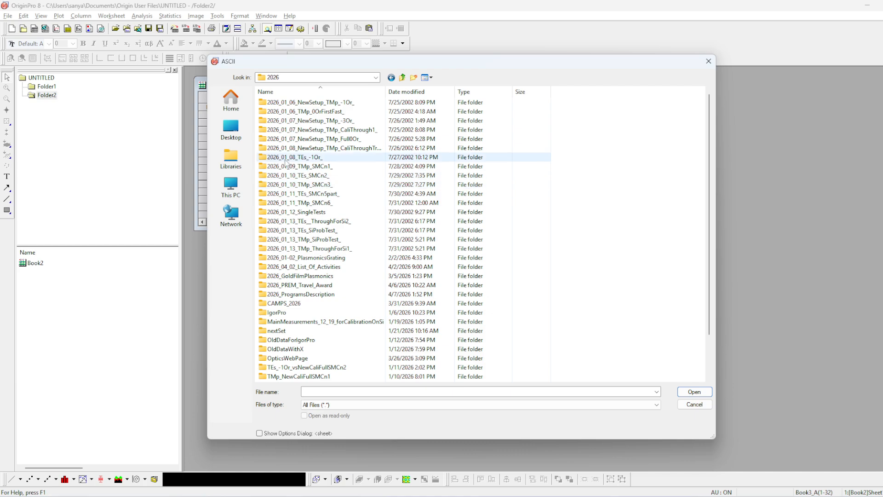
pyautogui.doubleClick(306, 294)
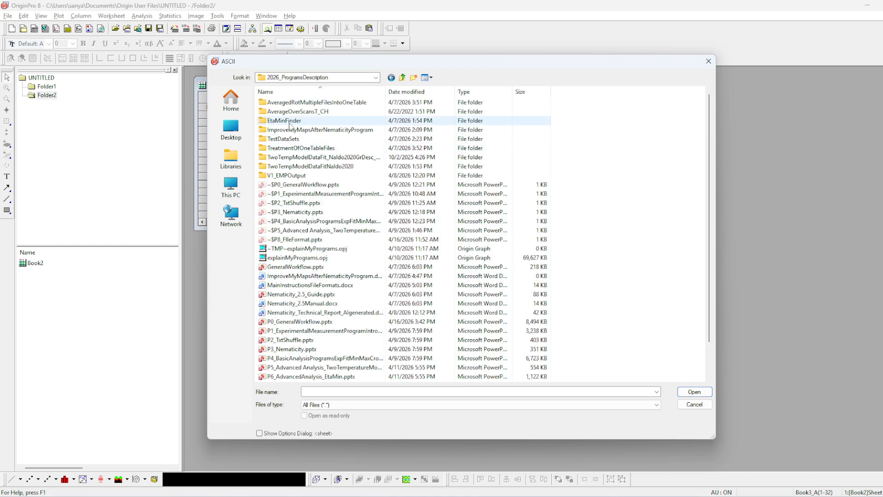
pyautogui.doubleClick(281, 139)
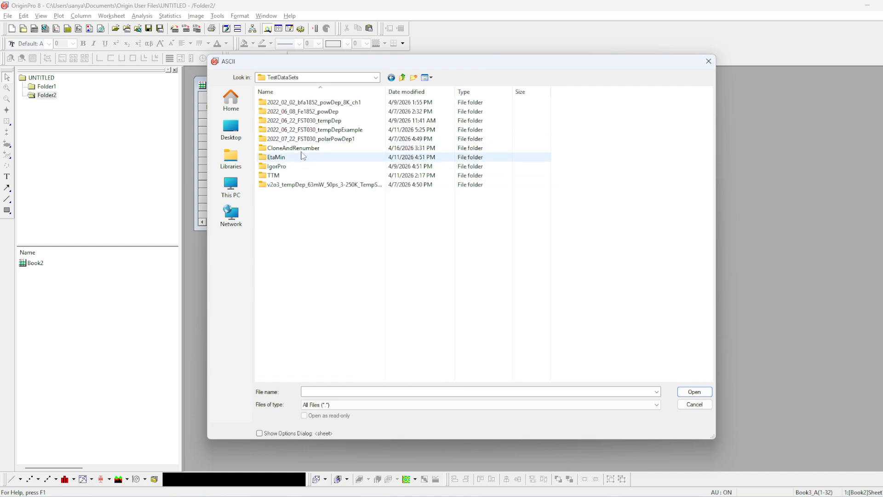
pyautogui.click(307, 140)
pyautogui.doubleClick(307, 140)
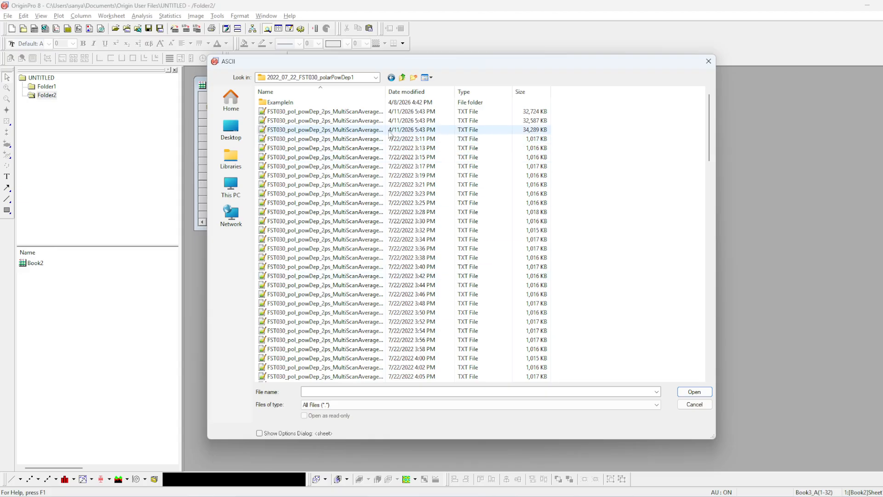
# Step: Import FST030_pol_powDep_2ps_MultiScanData15.txt into the Book2 worksheet
pyautogui.moveTo(386, 91); pyautogui.dragTo(664, 113)
pyautogui.scroll(-20, 467, 305)
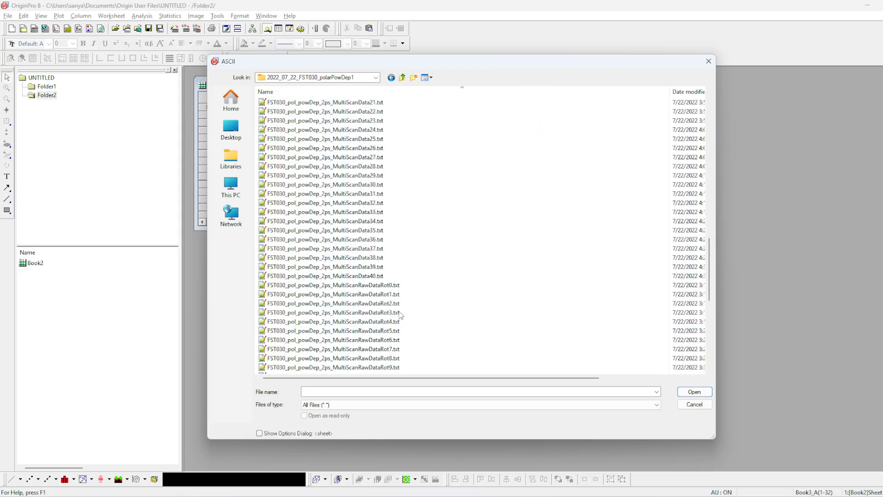
pyautogui.scroll(6, 382, 207)
pyautogui.click(376, 130)
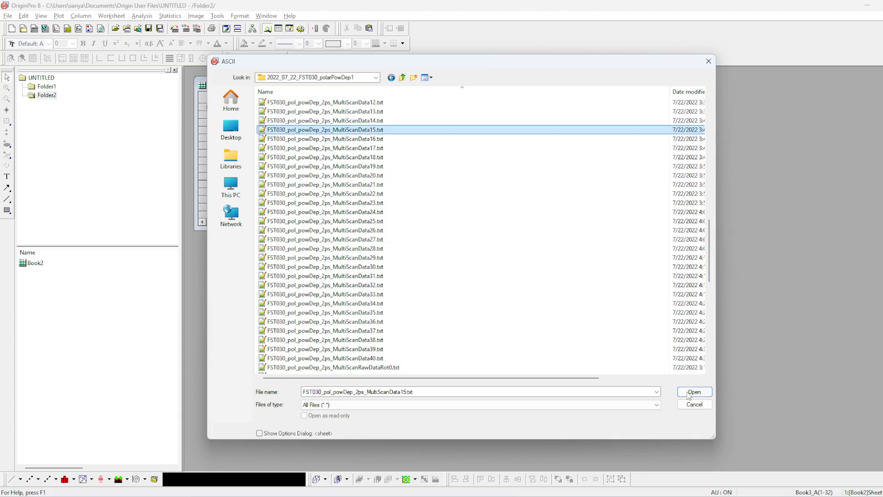
pyautogui.doubleClick(376, 130)
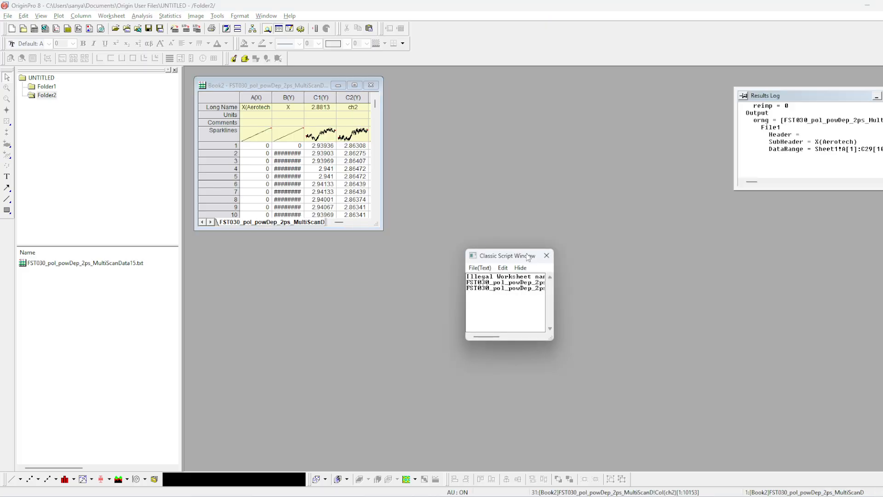
# Step: Inspect the channel column pairs C1–C2 and C4–C5 in the enlarged workbook and return to the Average Over Scans window
pyautogui.moveTo(696, 421); pyautogui.dragTo(704, 426)
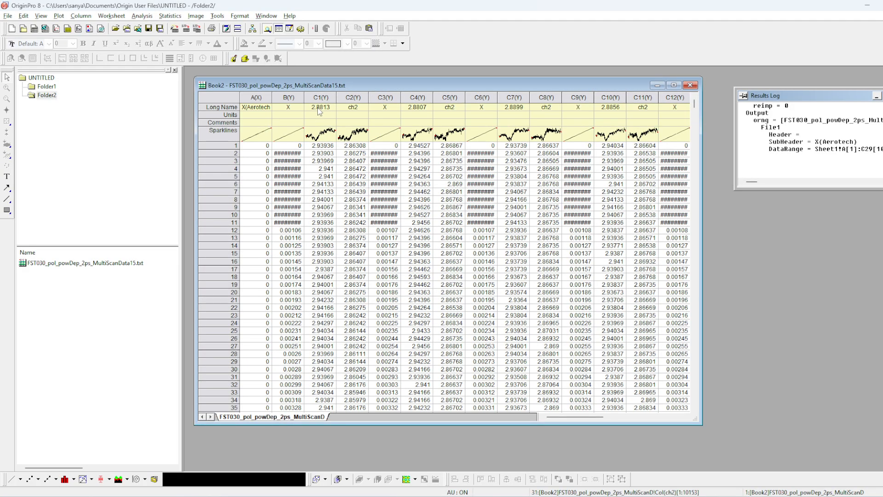
pyautogui.moveTo(321, 98); pyautogui.dragTo(353, 98)
pyautogui.moveTo(418, 98); pyautogui.dragTo(450, 98)
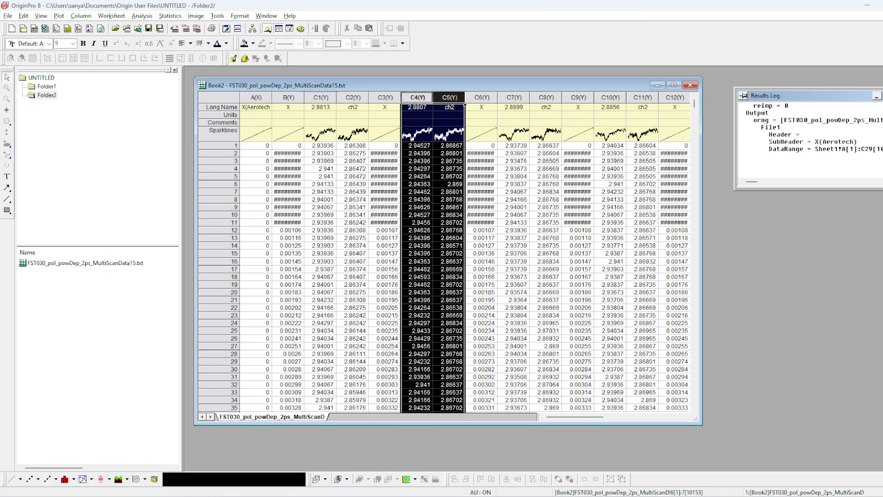
pyautogui.click(882, 95)
pyautogui.click(680, 496)
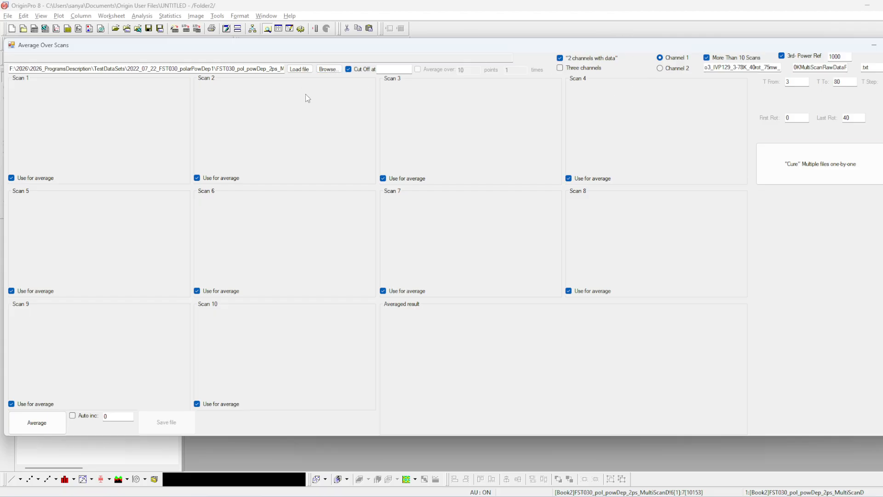
# Step: Load the selected two-channel data file and compare its Channel 2 scans with Channel 1, leaving Channel 1 selected
pyautogui.click(300, 69)
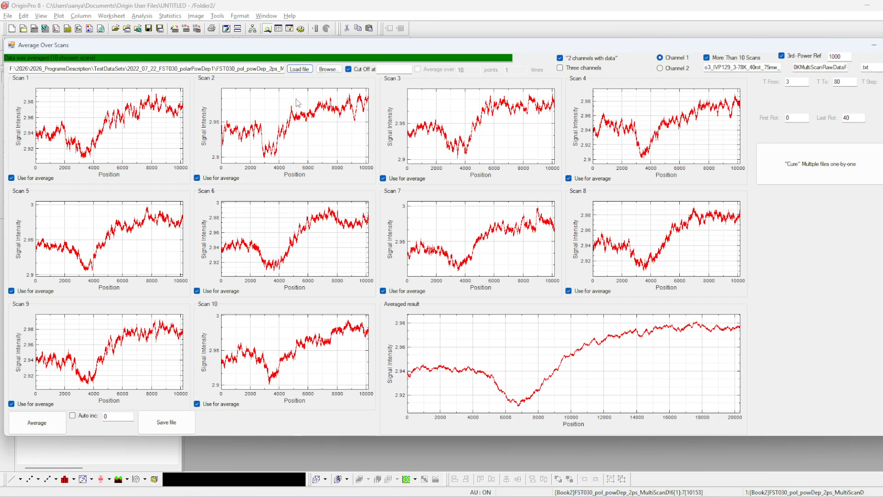
pyautogui.click(661, 69)
pyautogui.click(660, 58)
# Step: Exclude scans 5, 7, 6 and 10 from the average in turn, restoring each one, to compare the averaged result
pyautogui.click(11, 291)
pyautogui.click(12, 291)
pyautogui.click(382, 292)
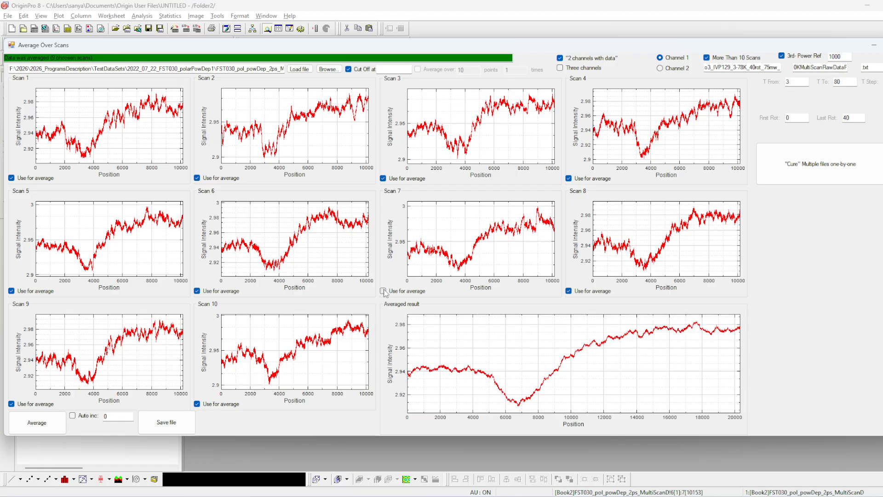
pyautogui.click(383, 291)
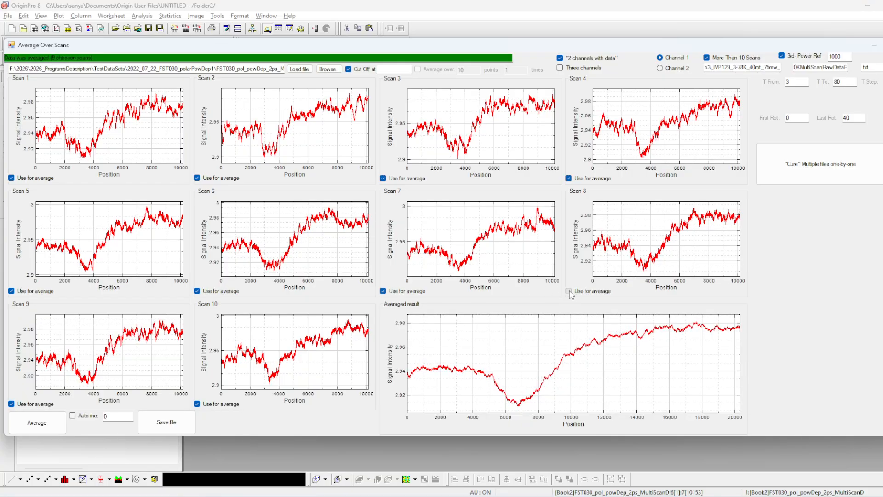
pyautogui.click(199, 290)
pyautogui.click(199, 290)
pyautogui.click(205, 405)
pyautogui.click(205, 406)
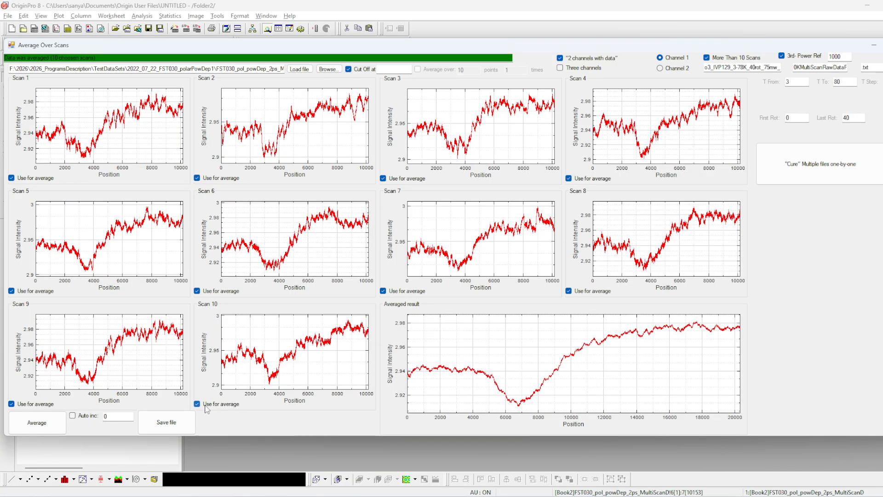
pyautogui.click(208, 405)
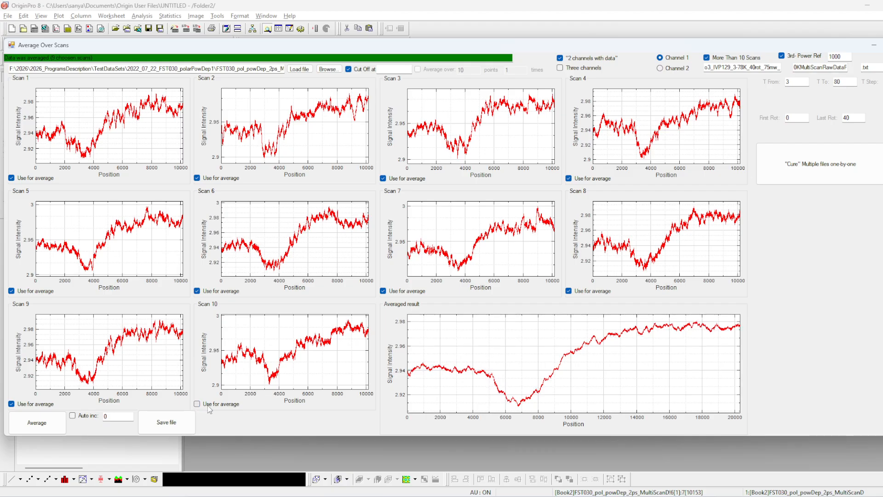
pyautogui.click(208, 405)
pyautogui.click(208, 405)
pyautogui.click(207, 405)
pyautogui.click(208, 405)
pyautogui.click(209, 409)
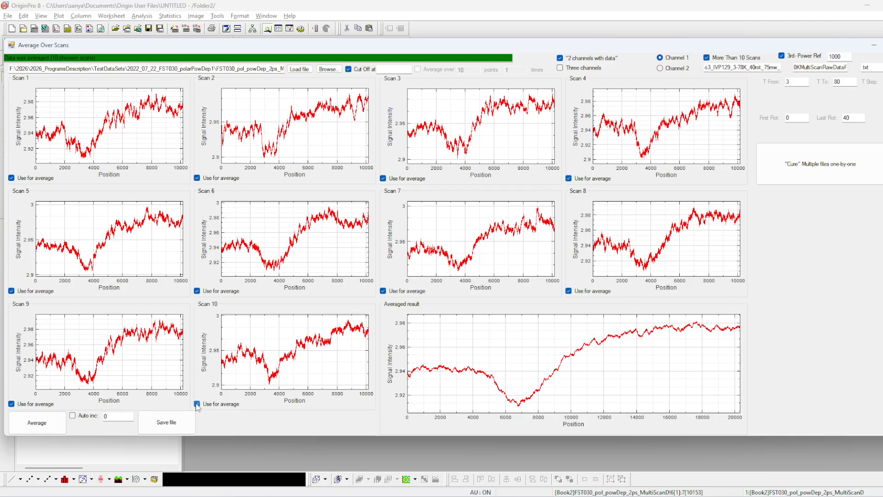
# Step: Exclude only scans 3 and 7 from the average and save the averaged result to a file
pyautogui.click(568, 291)
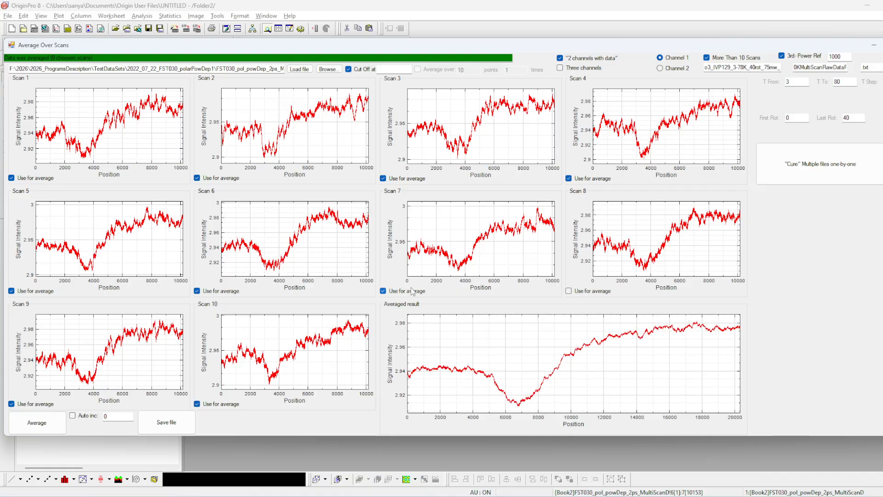
pyautogui.click(383, 291)
pyautogui.click(212, 293)
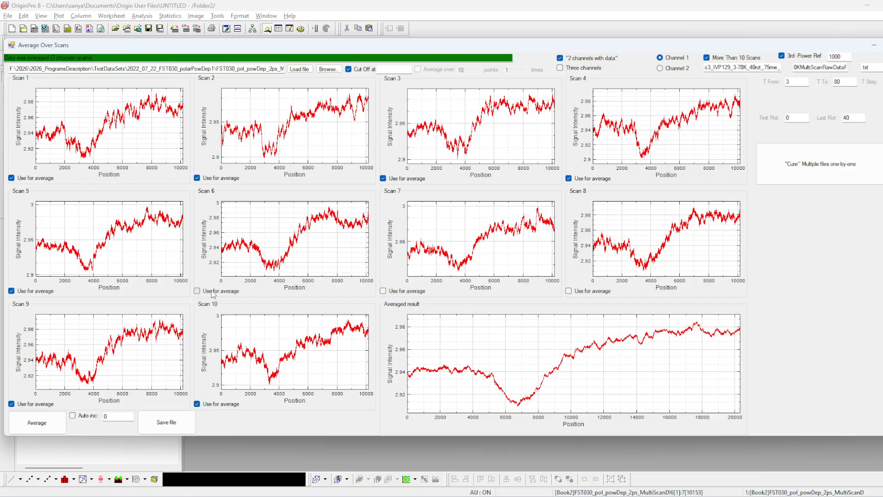
pyautogui.click(213, 292)
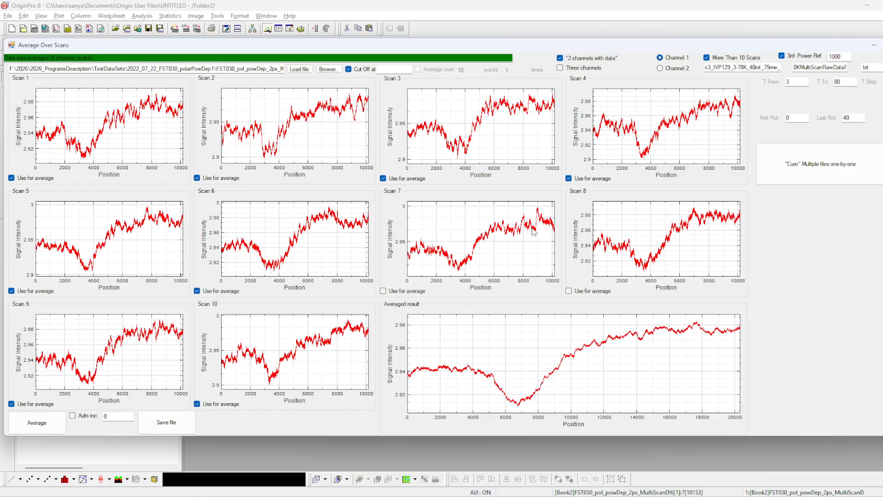
pyautogui.click(414, 179)
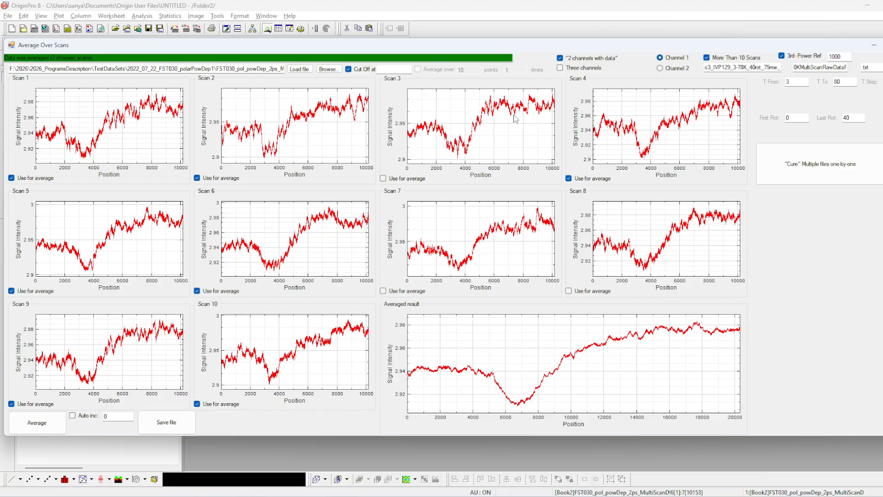
pyautogui.click(575, 290)
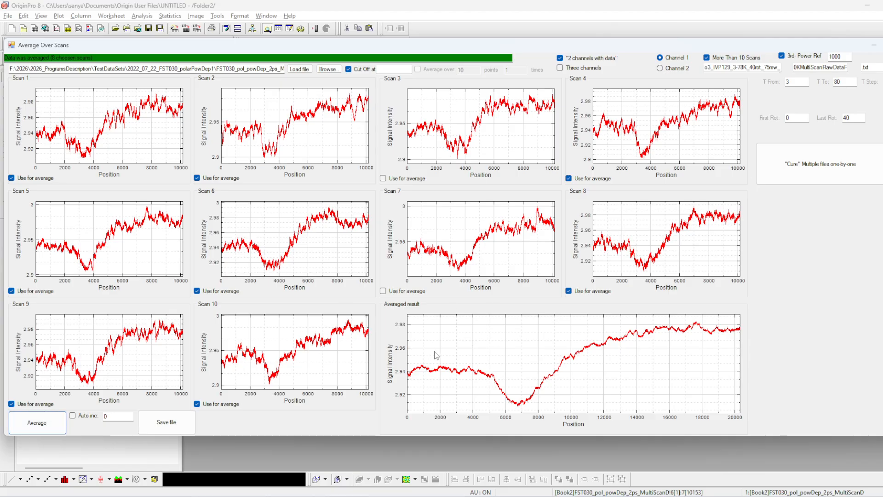
pyautogui.click(169, 420)
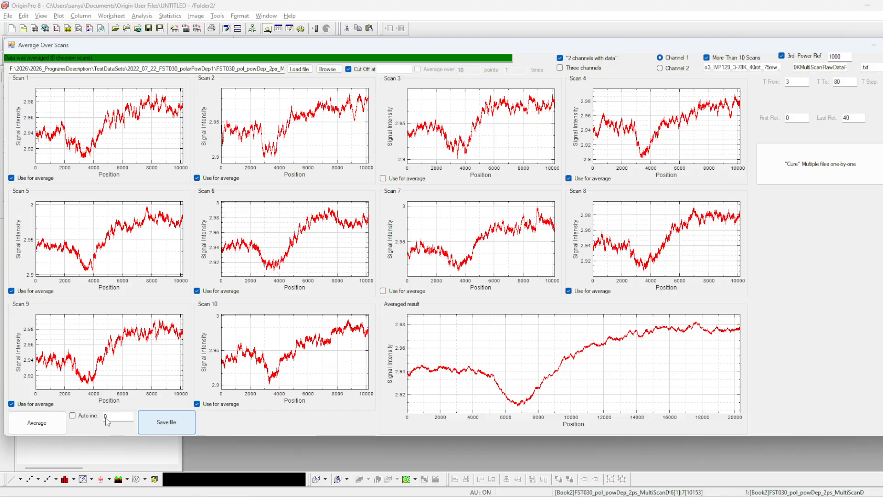
# Step: Switch to File Explorer and locate FST030_pol_powDep_2ps_MultiScanData150_AveragedByProgram.txt in TestDataSets\2022_07_22_FST030_polarPowDep1
pyautogui.moveTo(410, 494)
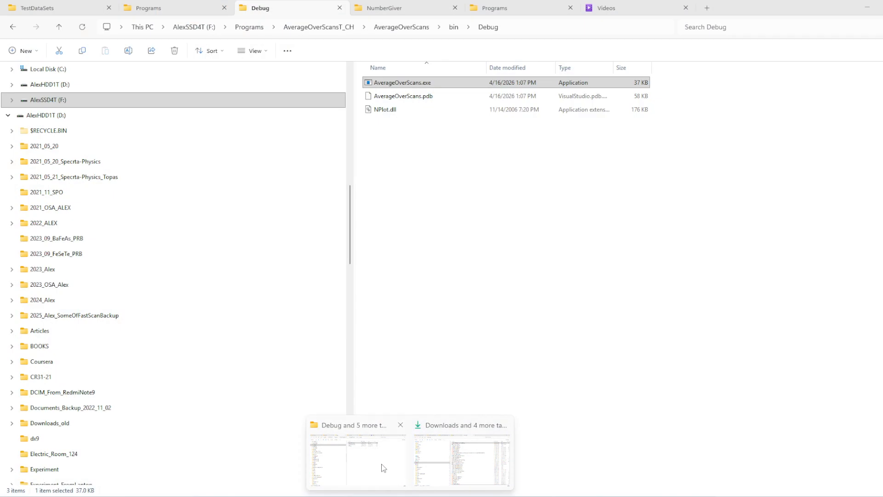
pyautogui.click(382, 463)
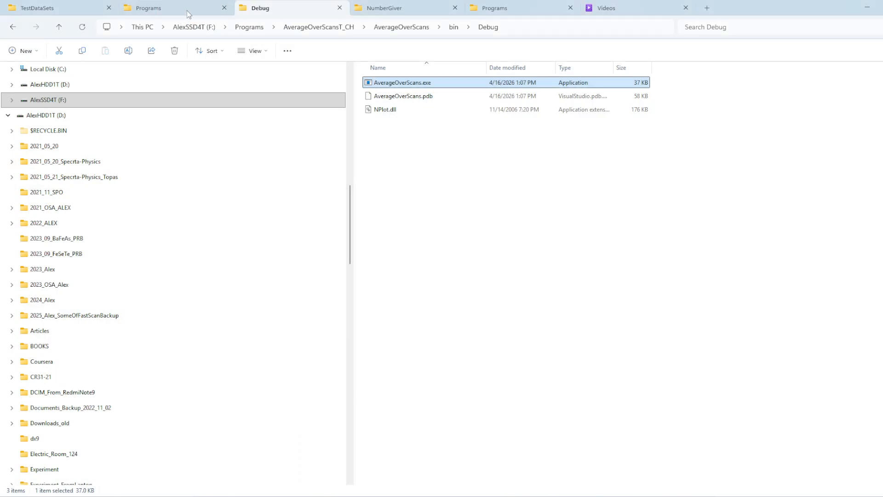
pyautogui.click(62, 10)
pyautogui.click(338, 29)
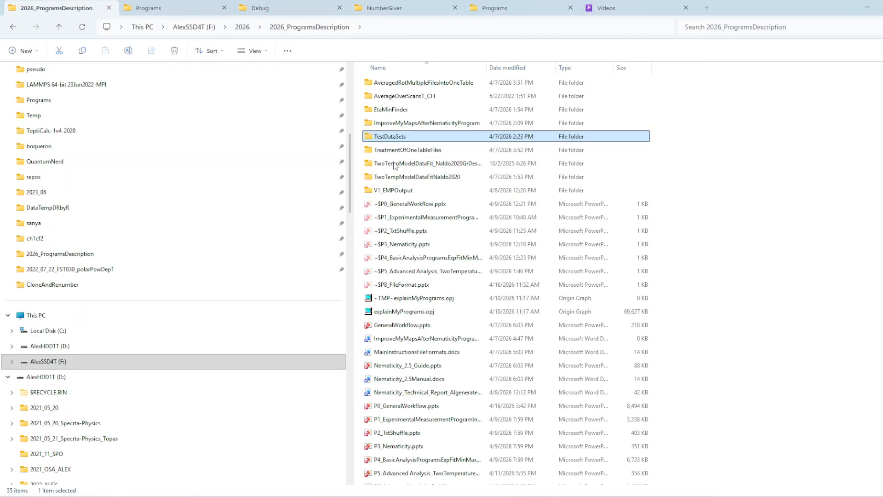
pyautogui.doubleClick(406, 137)
pyautogui.click(426, 139)
pyautogui.doubleClick(426, 137)
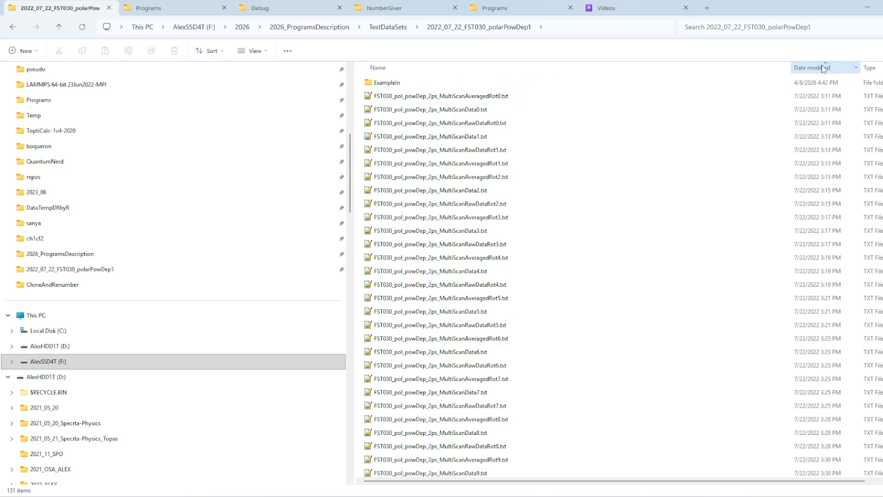
pyautogui.click(482, 86)
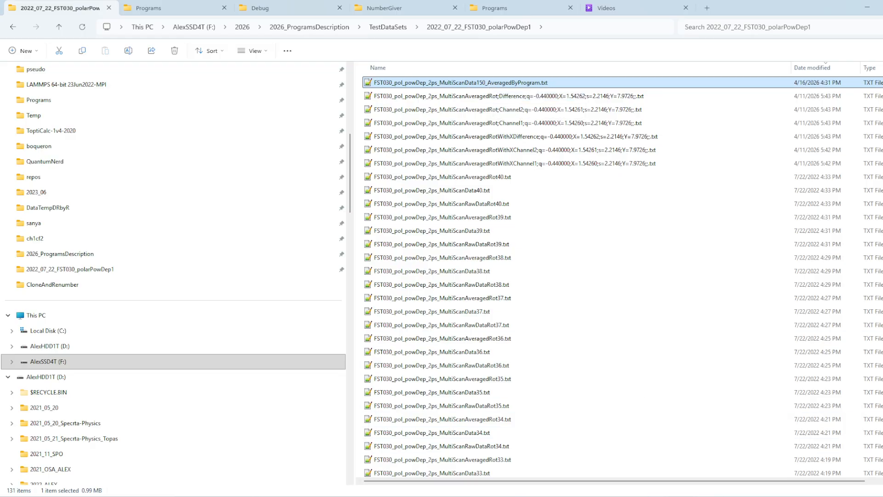
# Step: Return to Average Over Scans, enable automatic file number increment and save the averaged result again
pyautogui.moveTo(685, 496)
pyautogui.click(675, 462)
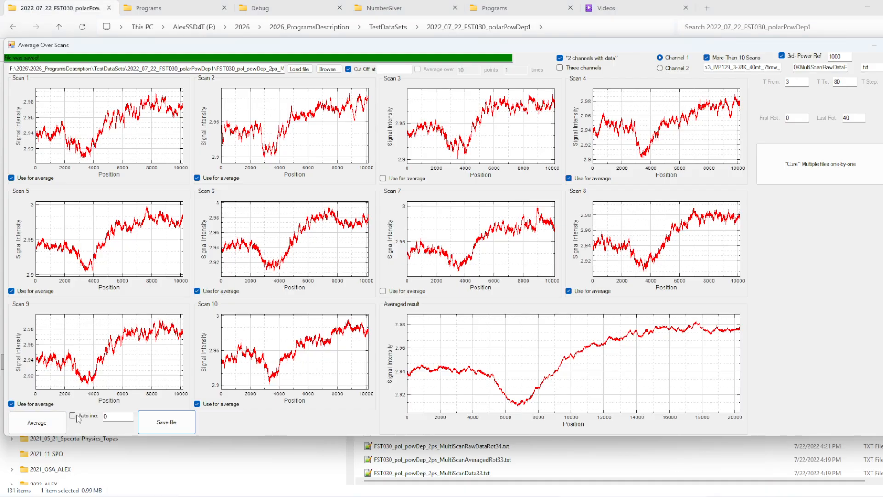
pyautogui.click(159, 428)
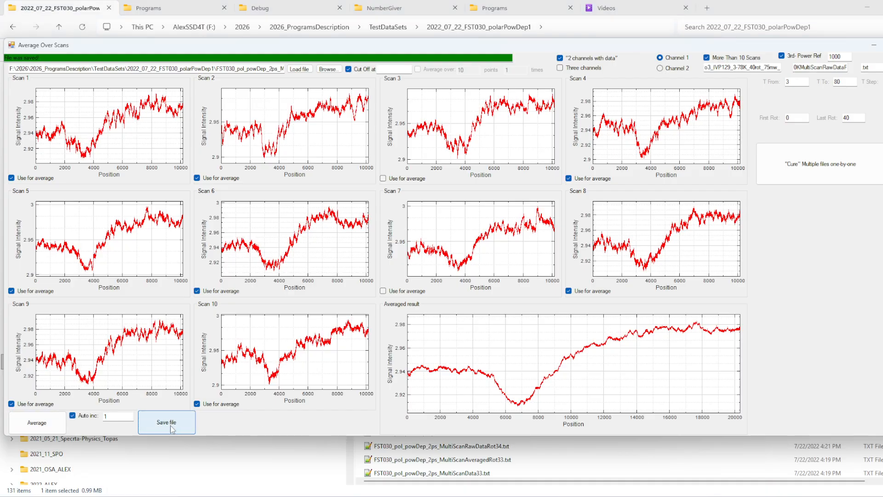
# Step: Check the data folder in File Explorer for FST030_pol_powDep_2ps_MultiScanData151_AveragedByProgram.txt and return to Average Over Scans
pyautogui.click(730, 3)
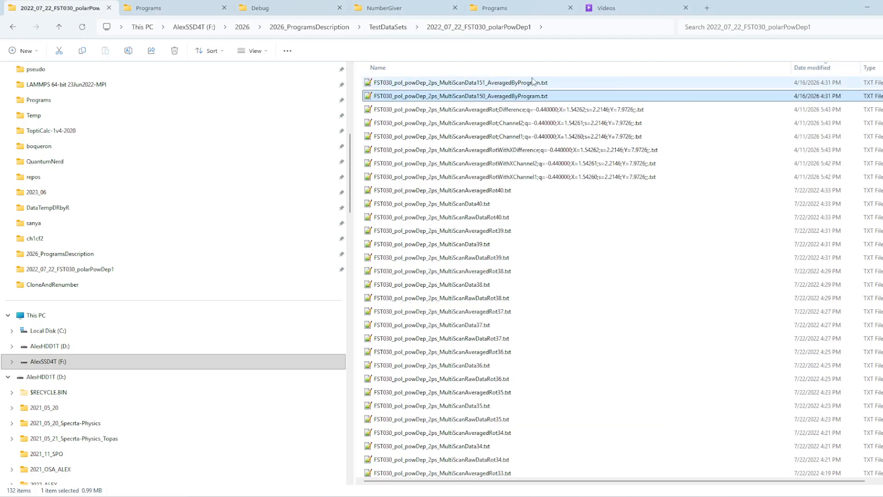
pyautogui.click(533, 82)
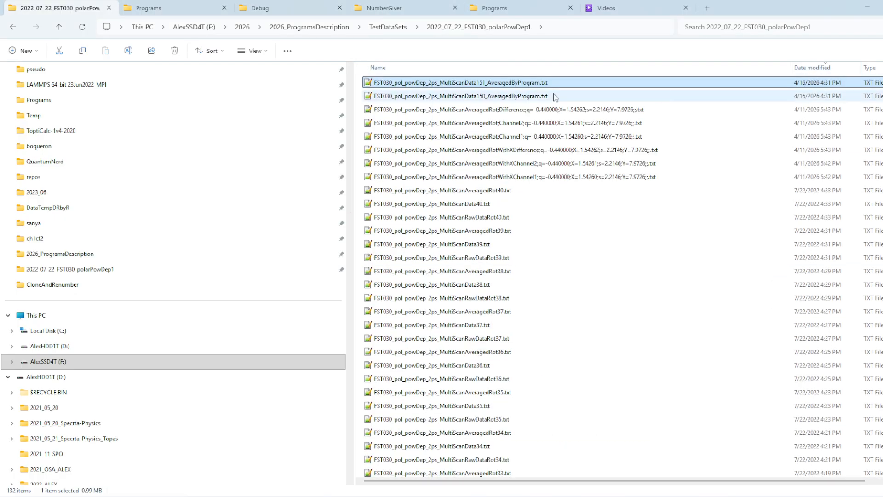
pyautogui.click(710, 496)
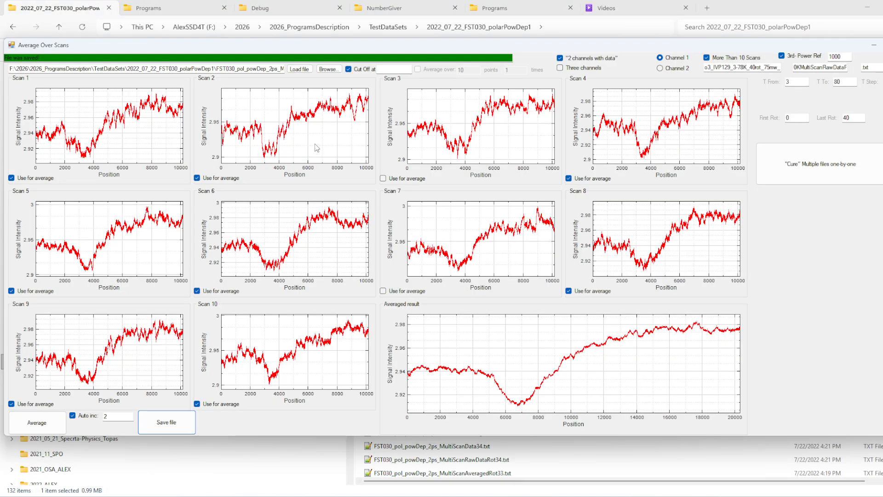
# Step: Open FST030_pol_powDep_2ps_MultiScanData30.txt and load its scans
pyautogui.click(328, 69)
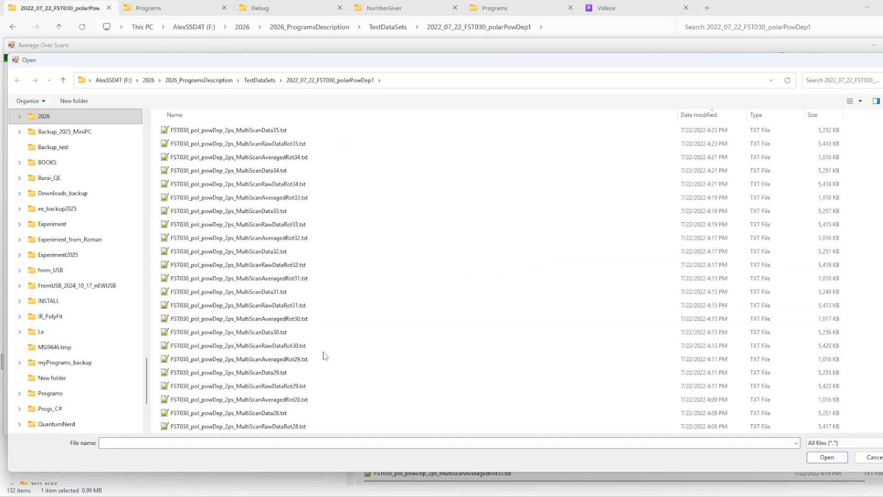
pyautogui.click(303, 332)
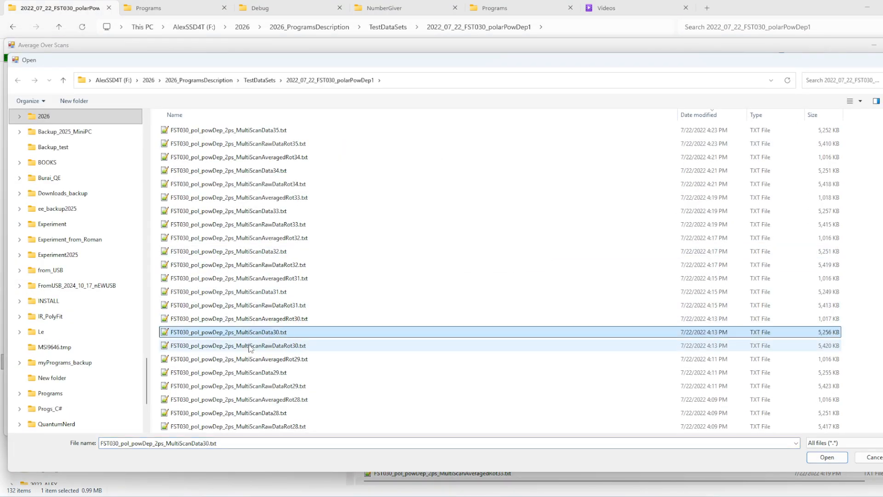
pyautogui.click(823, 457)
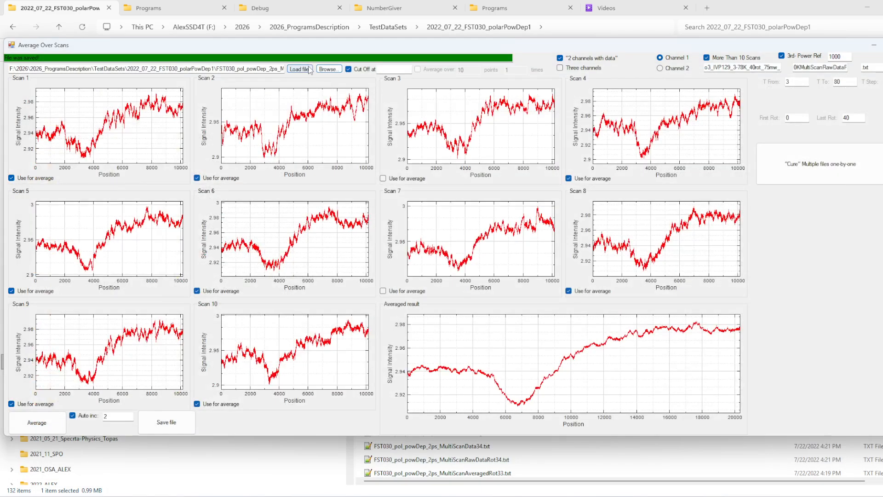
pyautogui.doubleClick(110, 416)
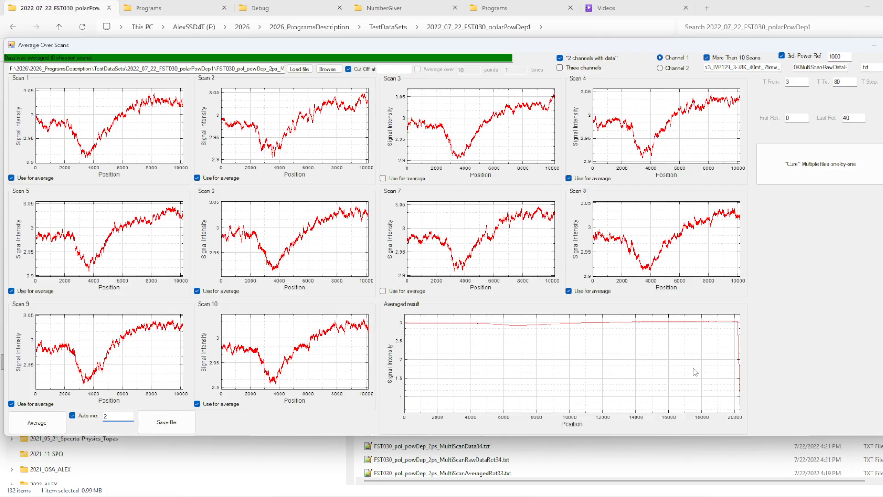
# Step: Examine the end of the averaged result curve around position 20000
pyautogui.moveTo(693, 369); pyautogui.dragTo(630, 366)
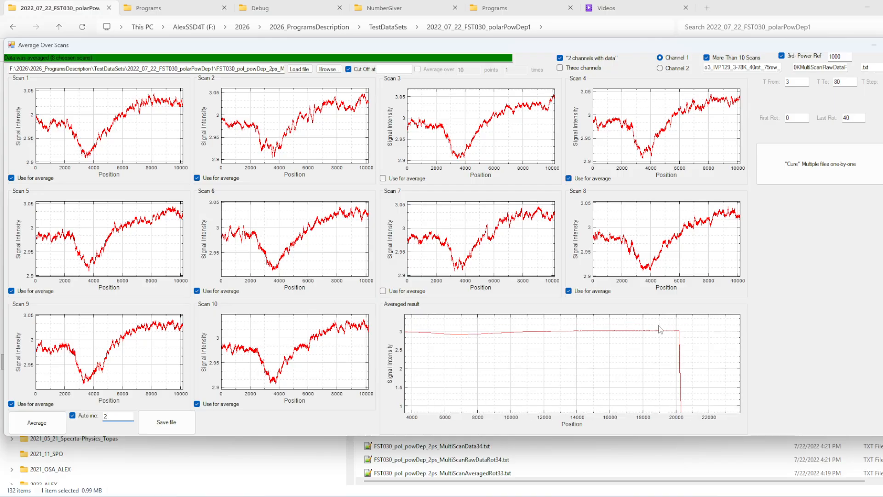
pyautogui.moveTo(697, 377); pyautogui.dragTo(771, 414)
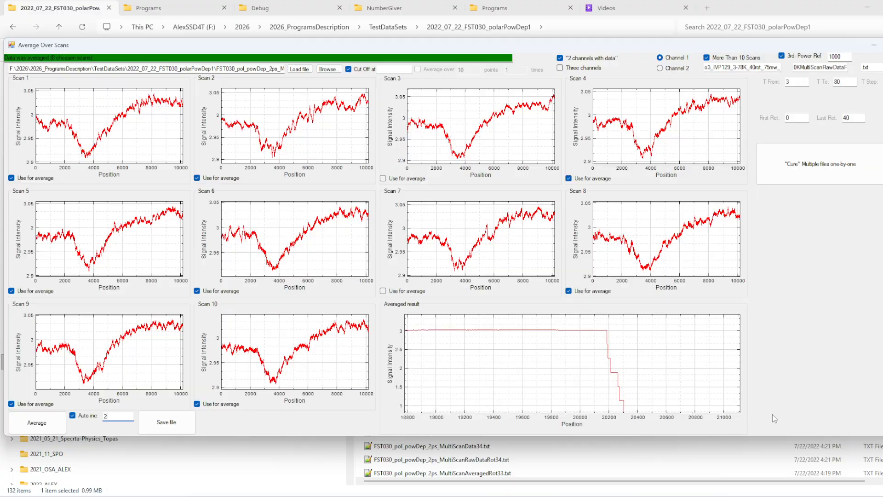
pyautogui.moveTo(655, 398); pyautogui.dragTo(634, 368)
# Step: Examine where the individual curves end in the plots of scans 7, 8, 4, 3, 2, 1, 5 and 9
pyautogui.moveTo(544, 253); pyautogui.dragTo(525, 259)
pyautogui.moveTo(666, 252); pyautogui.dragTo(642, 252)
pyautogui.moveTo(679, 147); pyautogui.dragTo(653, 156)
pyautogui.moveTo(542, 155); pyautogui.dragTo(525, 156)
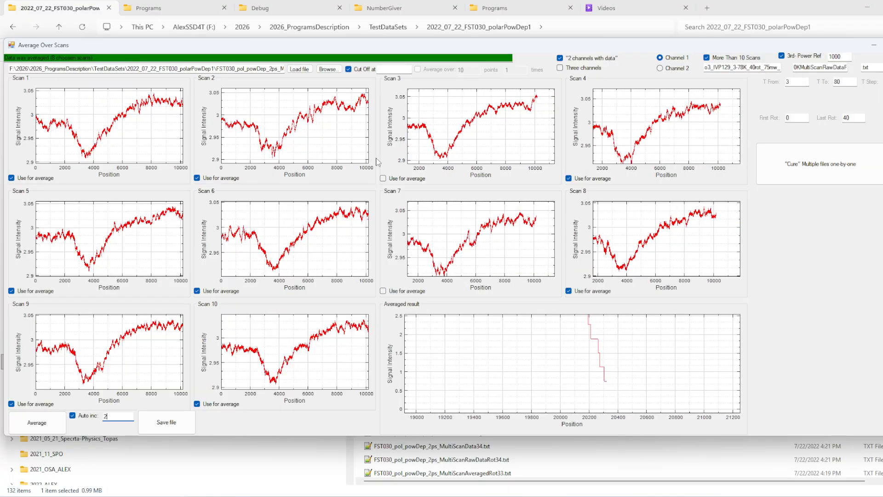
pyautogui.moveTo(354, 150); pyautogui.dragTo(330, 147)
pyautogui.moveTo(162, 141); pyautogui.dragTo(146, 141)
pyautogui.moveTo(163, 236); pyautogui.dragTo(117, 237)
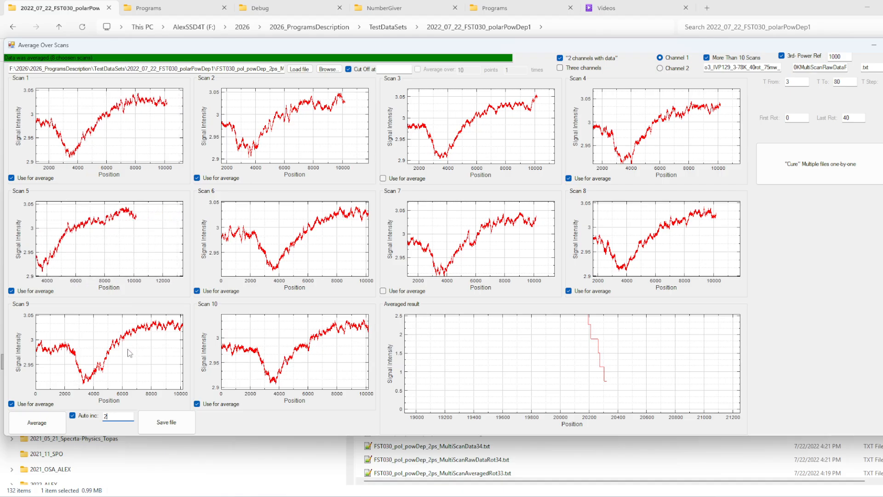
pyautogui.moveTo(163, 335); pyautogui.dragTo(140, 336)
# Step: Set the cut-off to 20100, just before the drop at the end of the averaged curve
pyautogui.moveTo(599, 346); pyautogui.dragTo(647, 367)
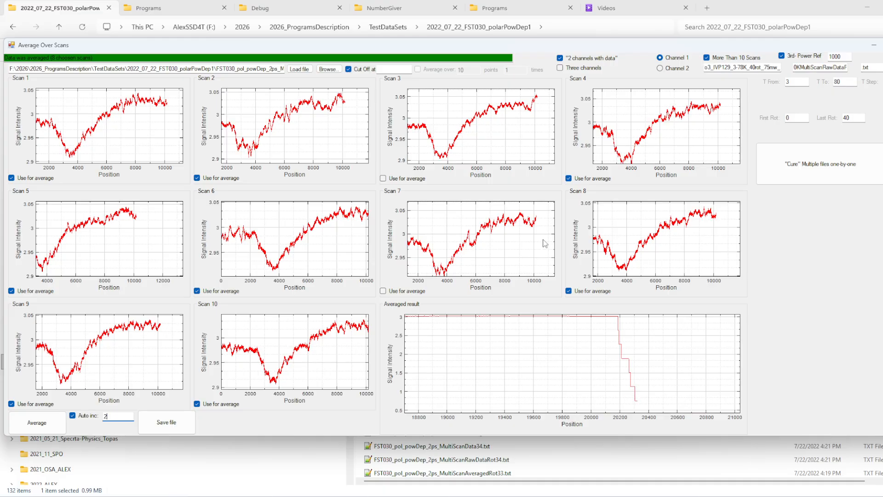
pyautogui.moveTo(615, 362); pyautogui.dragTo(618, 369)
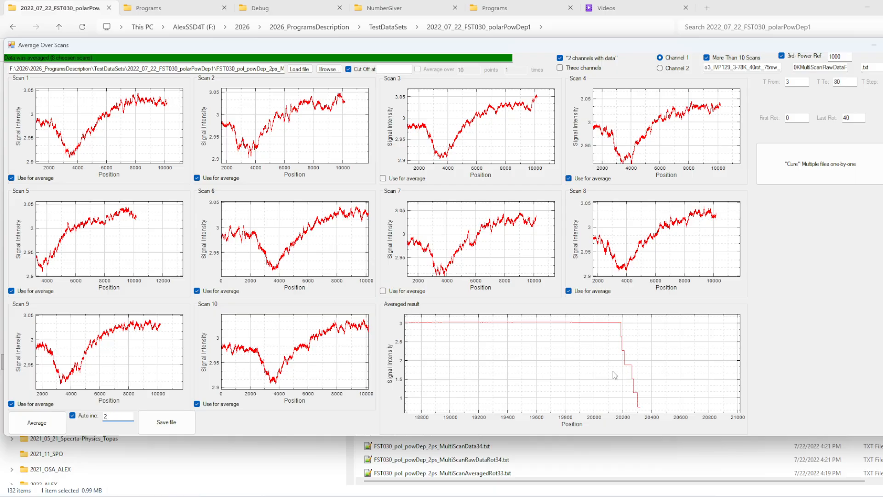
pyautogui.moveTo(614, 374); pyautogui.dragTo(638, 376)
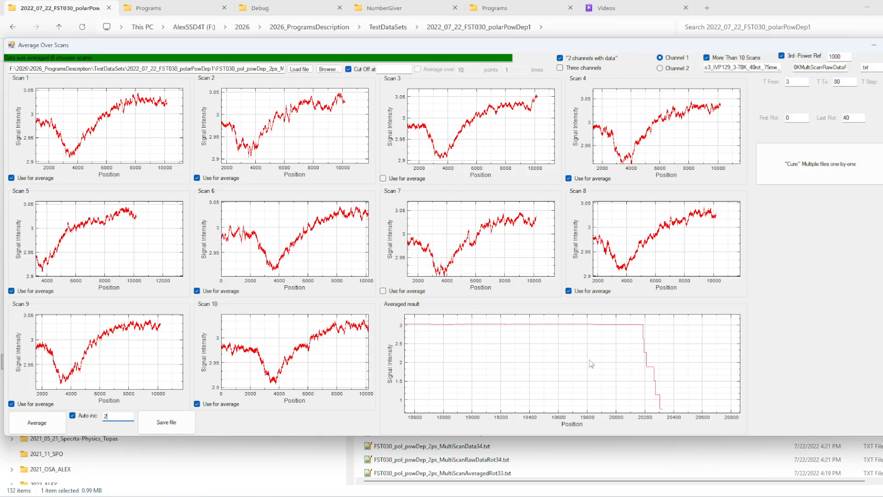
pyautogui.moveTo(585, 360); pyautogui.dragTo(596, 358)
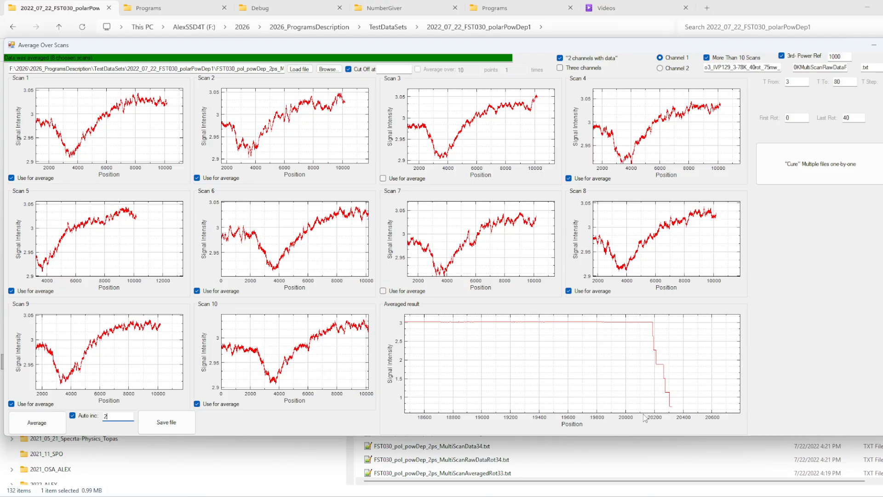
pyautogui.click(403, 70)
pyautogui.write('20100')
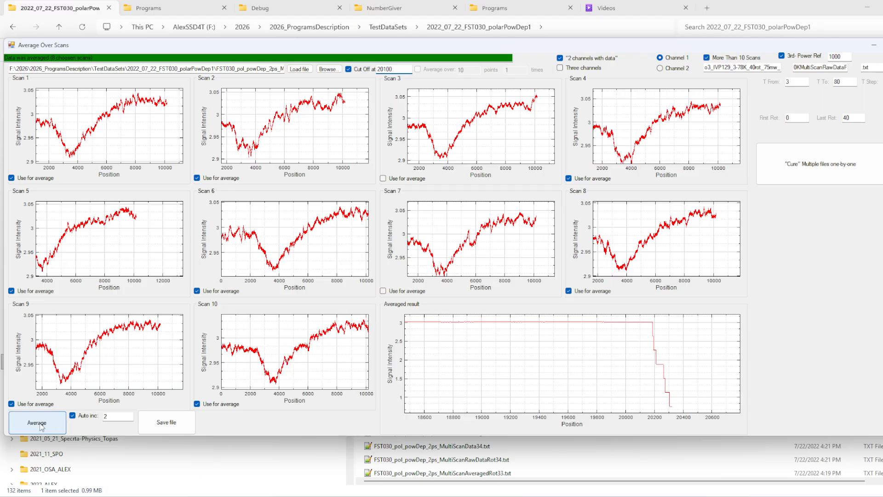
# Step: Average the scans with scans 6 and 8 excluded and scans 3 and 7 included, and save the averaged result
pyautogui.click(91, 422)
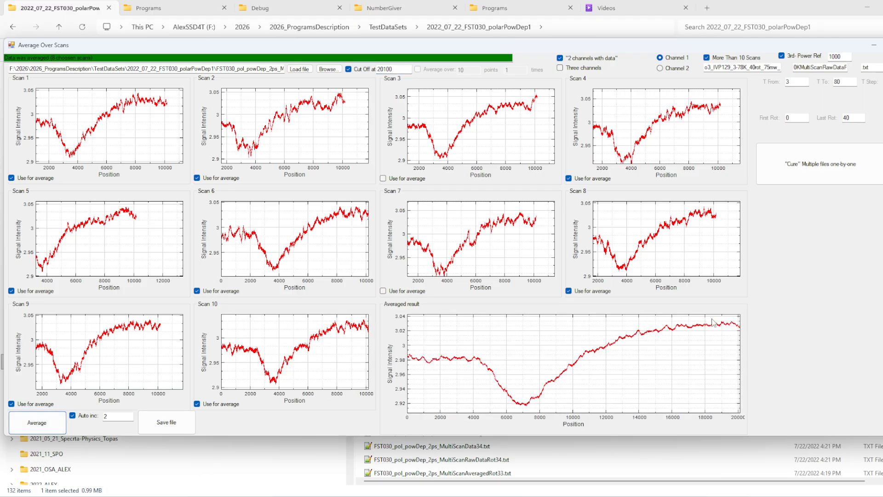
pyautogui.click(197, 291)
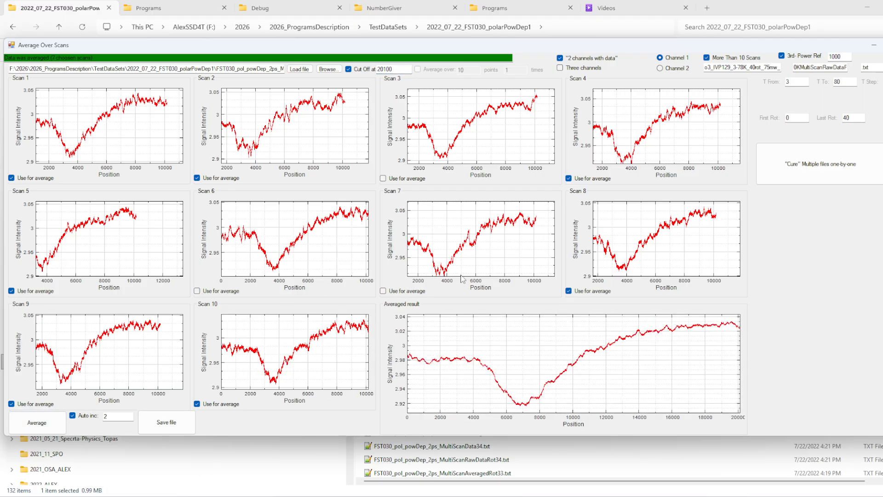
pyautogui.click(577, 290)
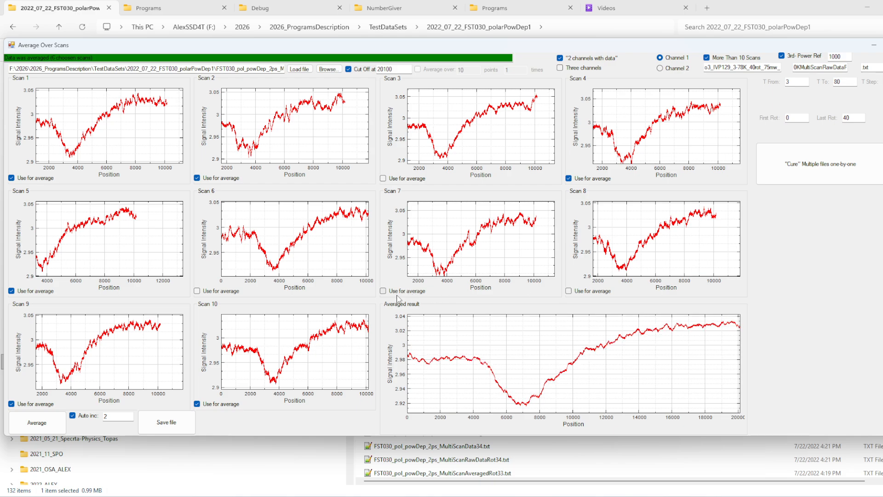
pyautogui.click(391, 291)
pyautogui.click(399, 179)
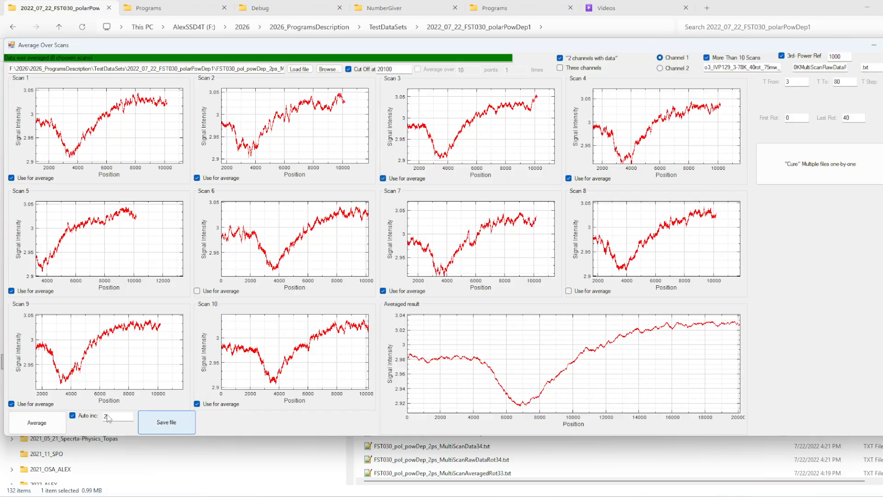
pyautogui.click(160, 424)
# Step: Switch to the data folder, re-sort it by modification date with newest first, and check the names of the saved AveragedByProgram files
pyautogui.click(766, 5)
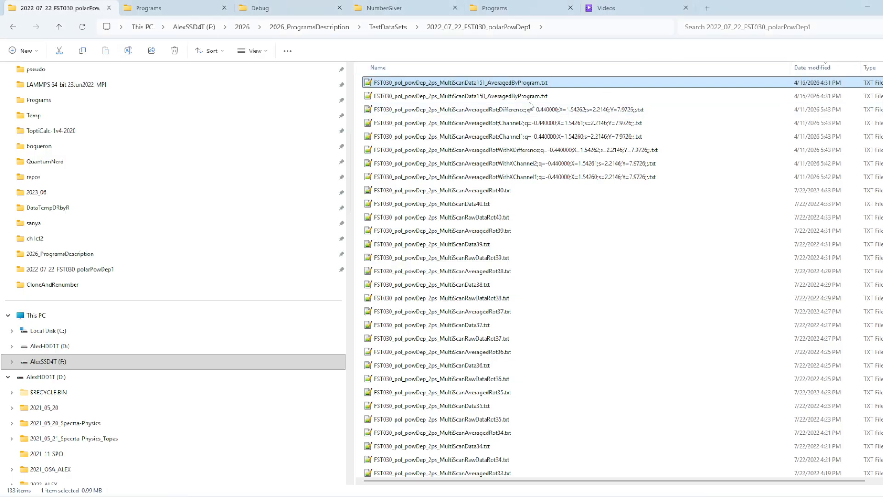
pyautogui.click(830, 68)
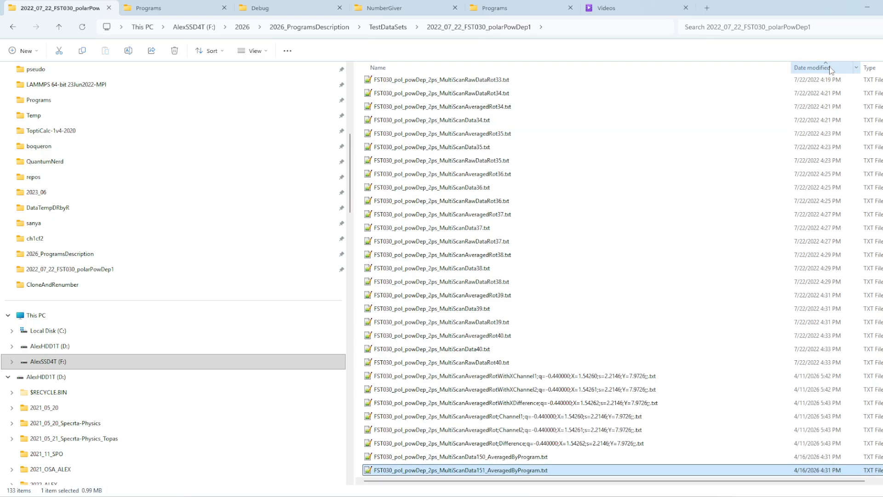
pyautogui.click(830, 68)
pyautogui.click(482, 84)
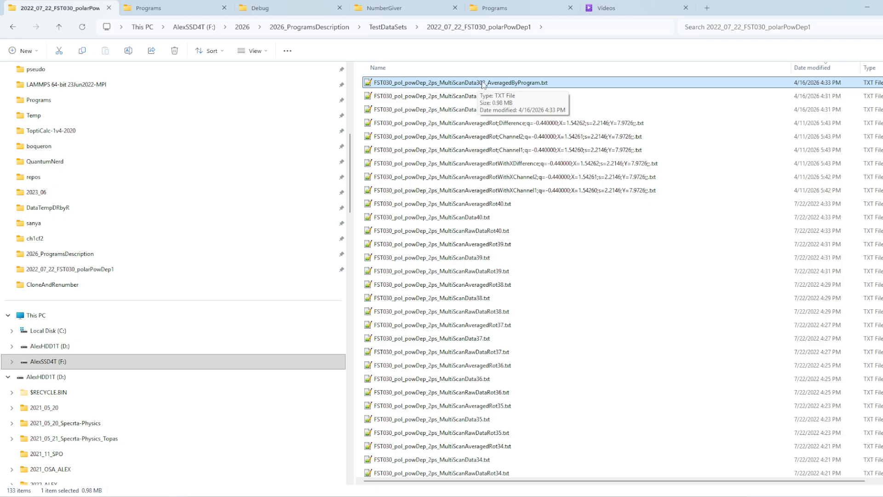
pyautogui.click(482, 94)
pyautogui.click(482, 84)
pyautogui.click(485, 97)
pyautogui.click(481, 115)
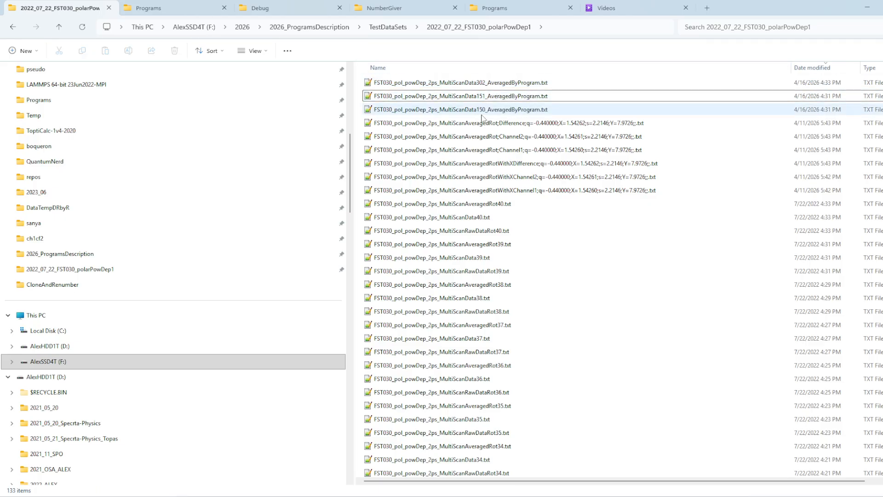
pyautogui.click(482, 113)
# Step: Return to Average Over Scans, turn off automatic incrementing and set the increment number to 0
pyautogui.hotkey('alt', 'Tab')
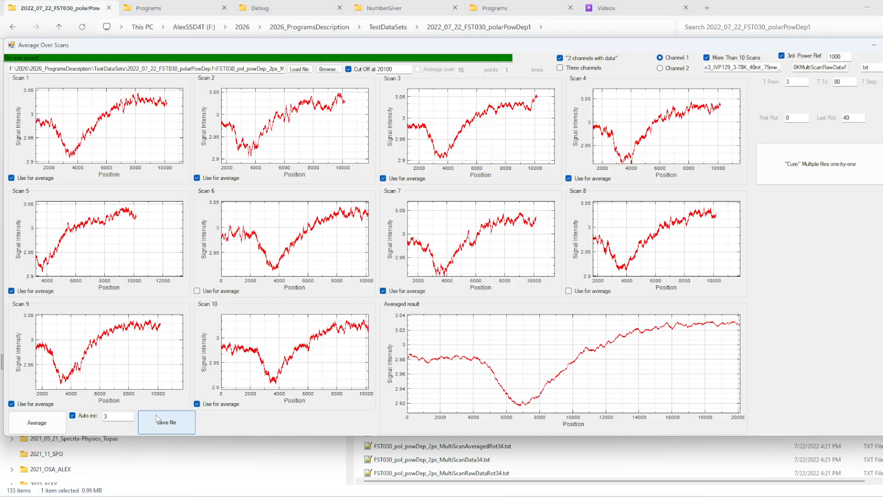
pyautogui.click(87, 417)
pyautogui.moveTo(121, 419); pyautogui.dragTo(91, 415)
# Step: Compare the numbering of the saved AveragedByProgram files with the original data files in the folder, and return to Average Over Scans
pyautogui.click(744, 13)
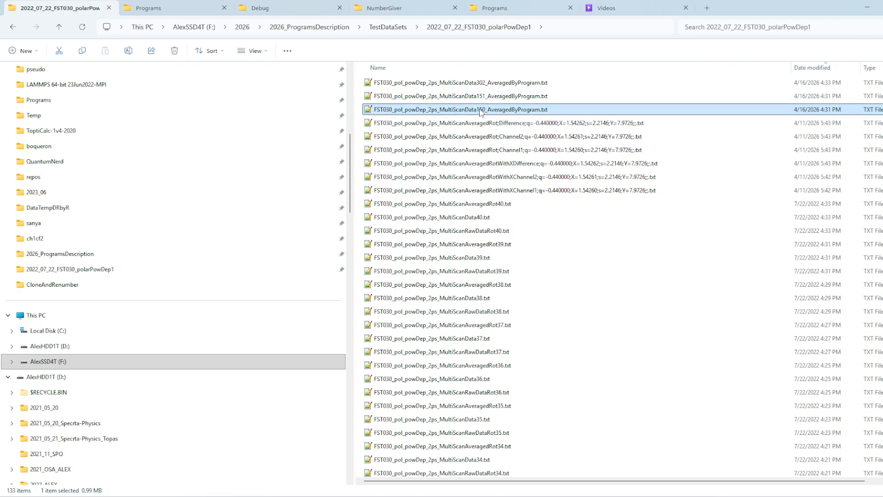
pyautogui.click(481, 86)
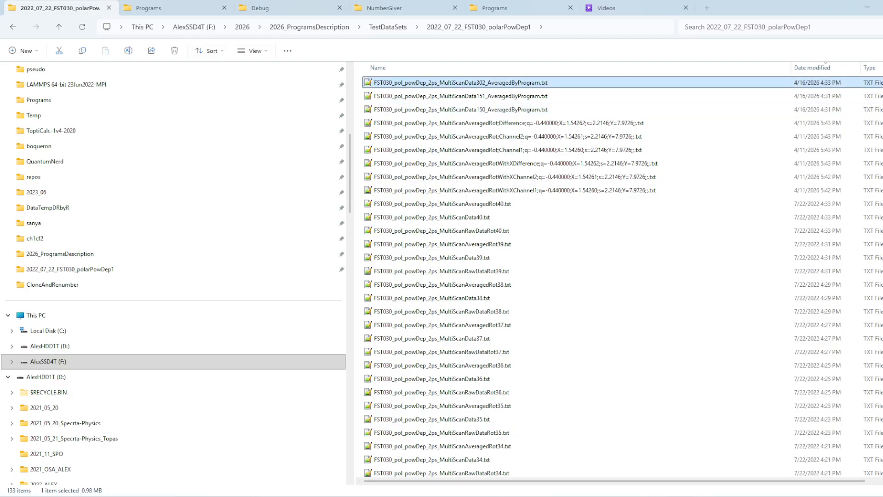
pyautogui.click(685, 496)
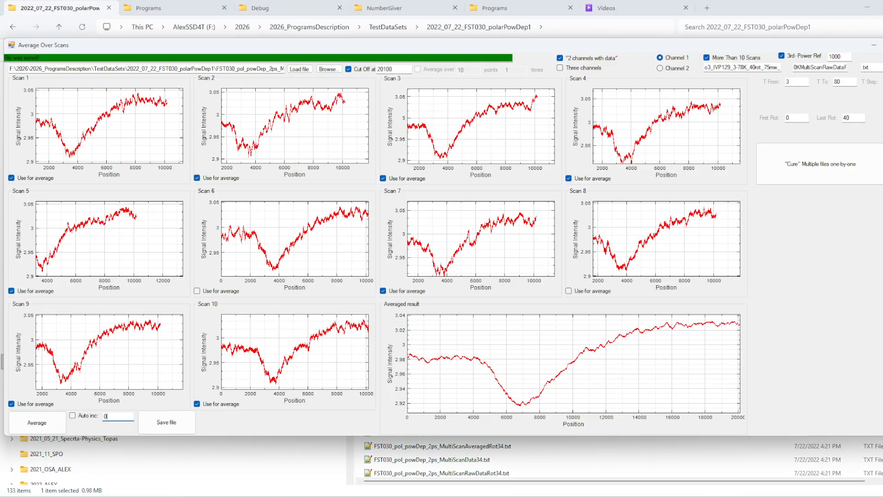
pyautogui.click(668, 495)
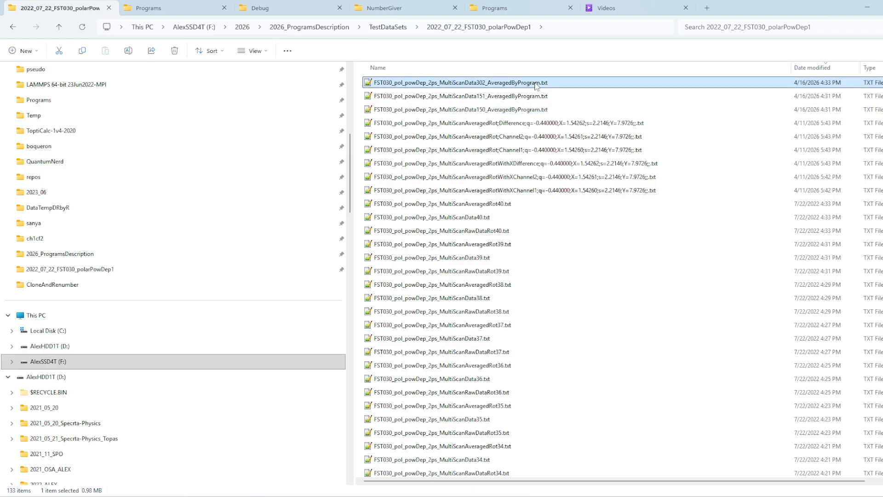
pyautogui.click(508, 110)
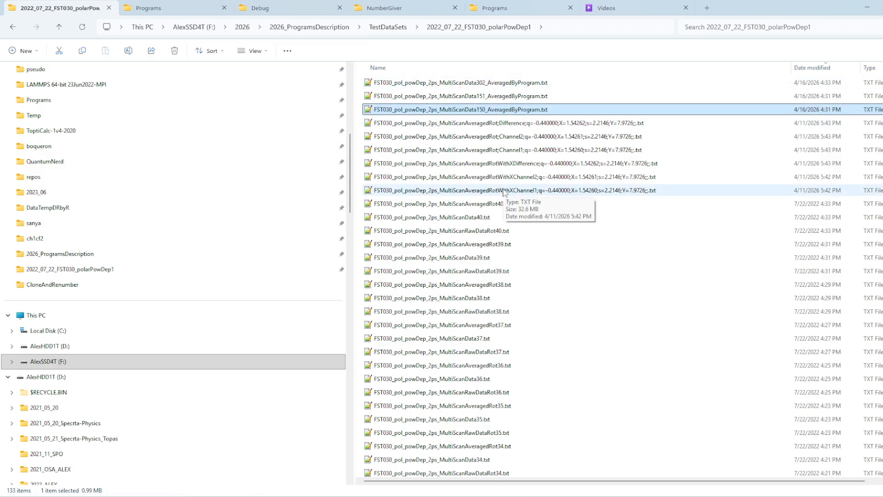
pyautogui.click(494, 247)
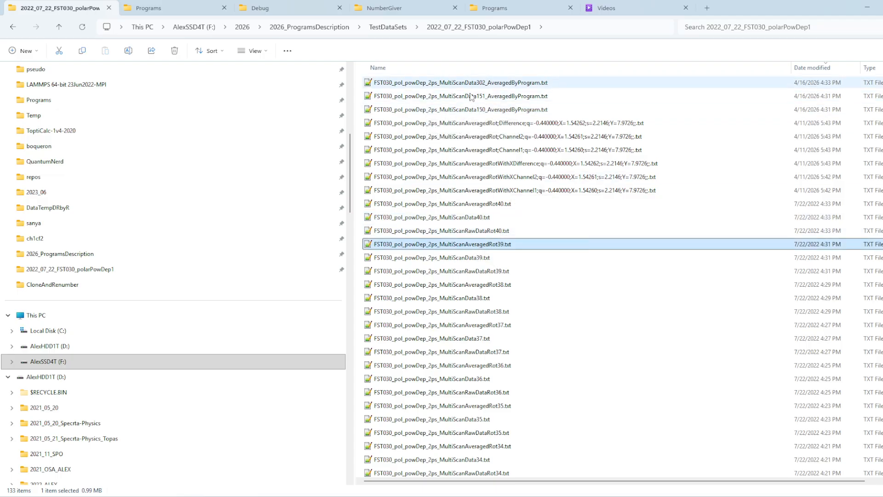
pyautogui.click(658, 496)
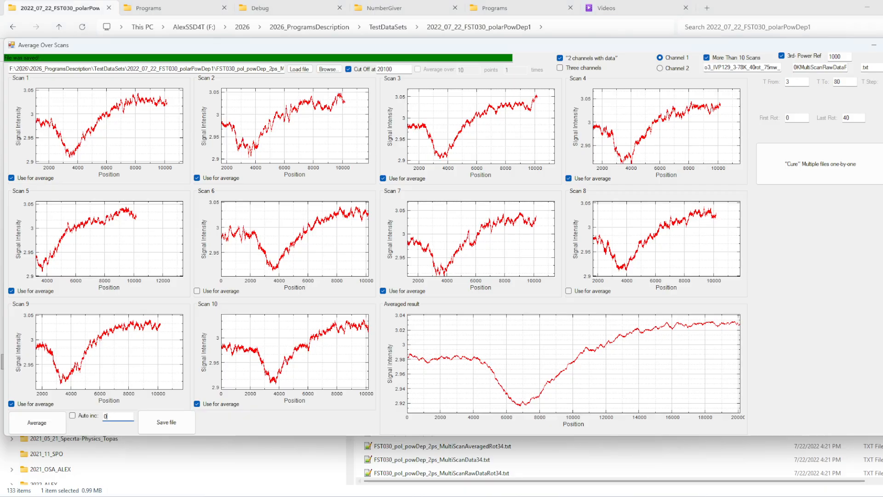